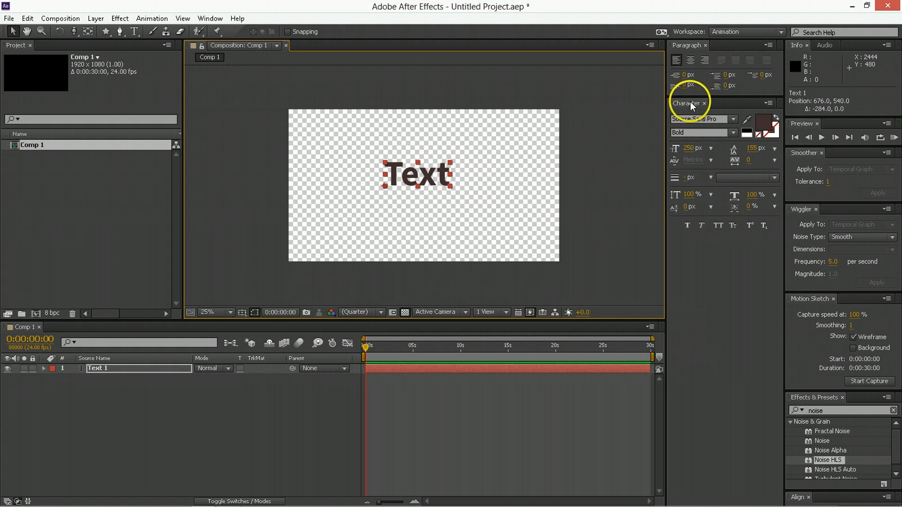
Step: Set the text to 300 px size with -50 tracking and Optical kerning
drag(688, 148, 706, 148)
click(691, 148)
text(300)
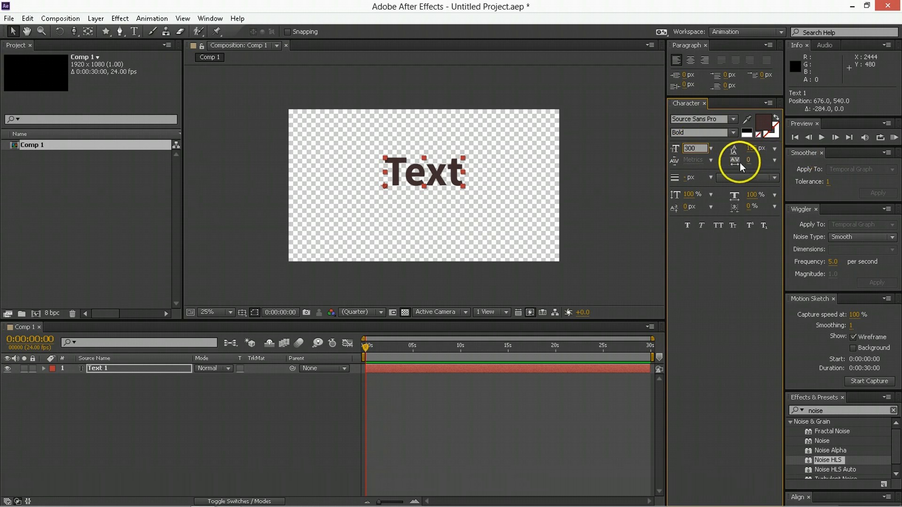
drag(740, 162, 727, 168)
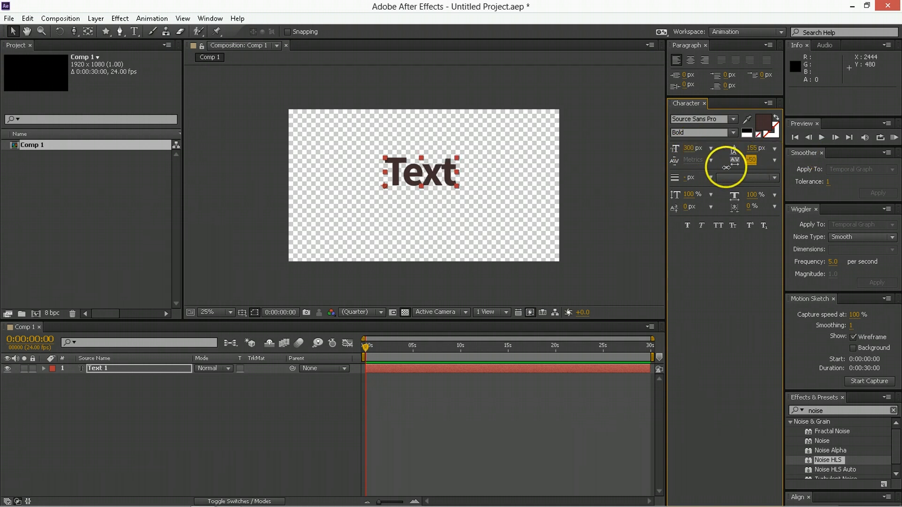
click(710, 160)
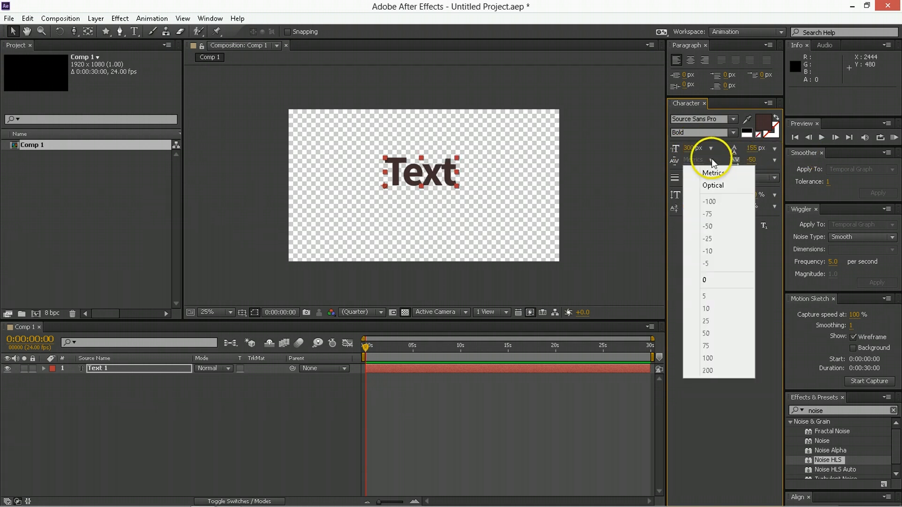
click(713, 185)
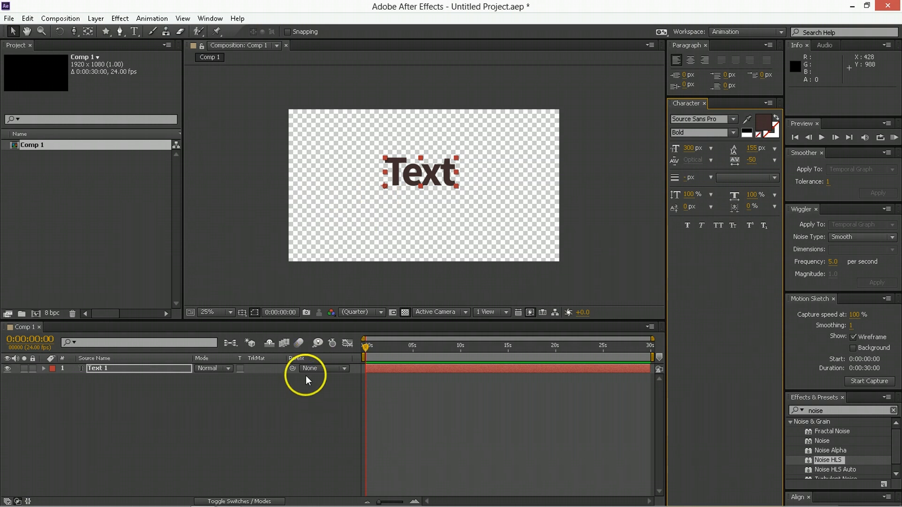
Step: Centre the text layer horizontally and vertically in the composition using the Align options
click(436, 176)
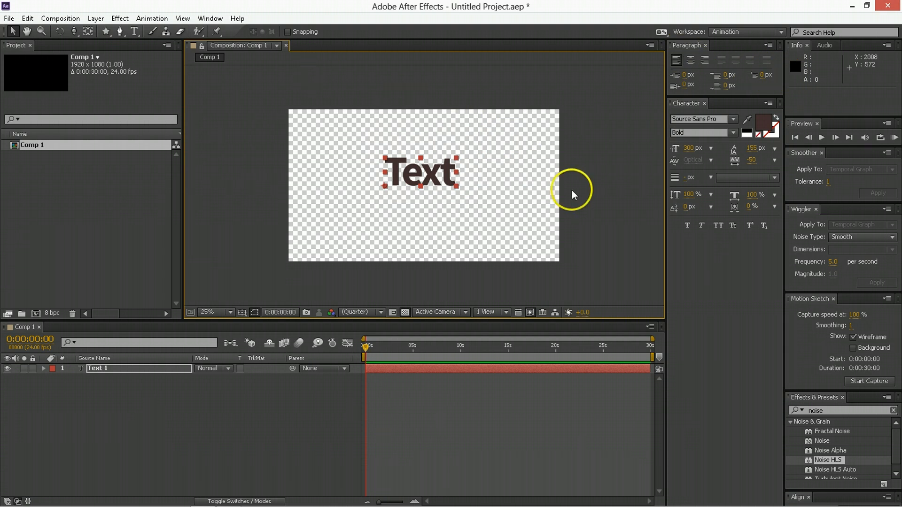
click(210, 20)
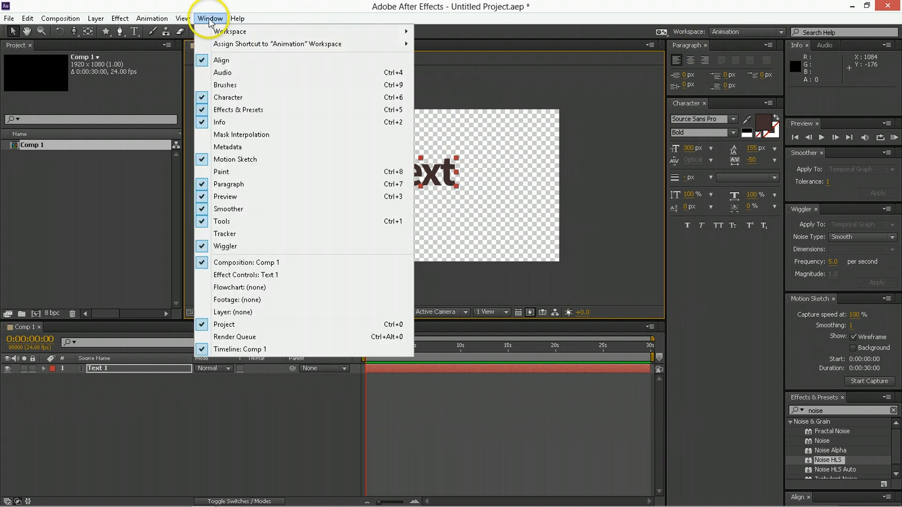
click(738, 272)
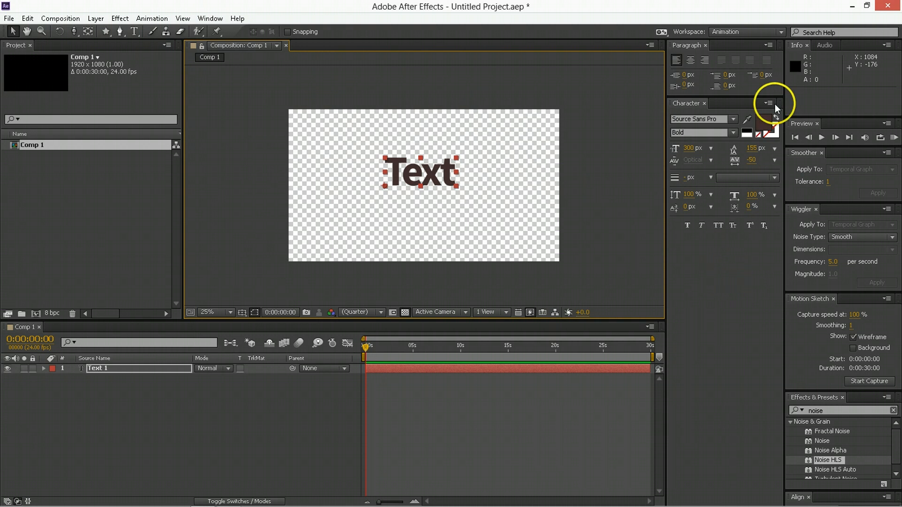
click(799, 497)
click(816, 339)
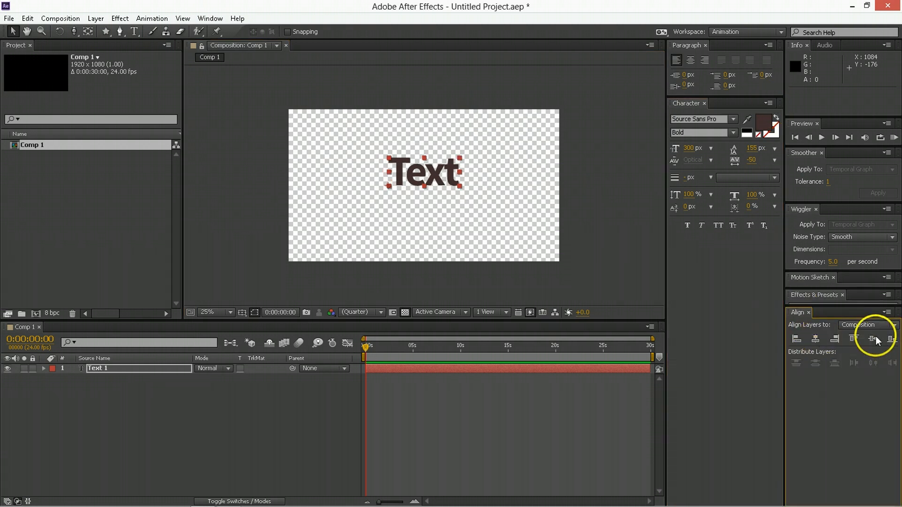
click(873, 339)
click(295, 402)
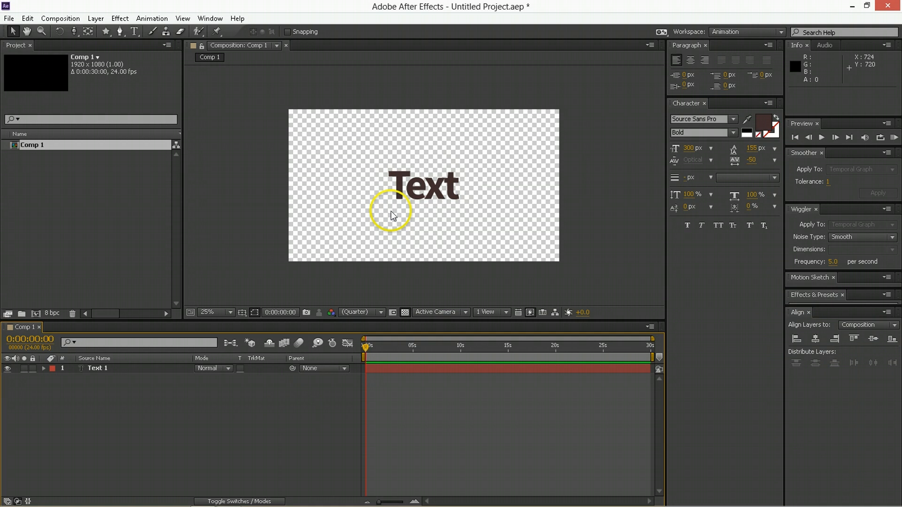
Step: Set the text's tracking to 0 and centre the layer again in the composition
click(420, 179)
click(752, 160)
text(0)
key(Return)
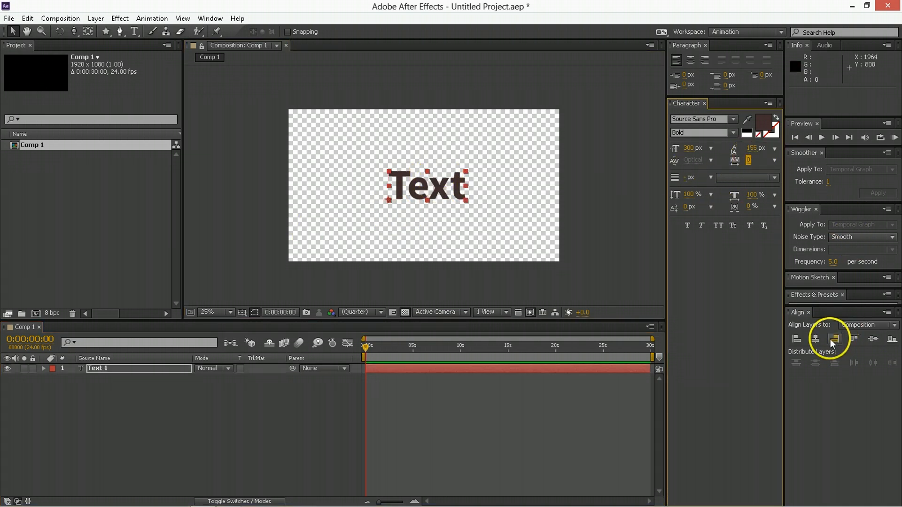
click(816, 339)
click(869, 341)
Step: Pre-compose the Text 1 layer into a new composition named Write On
click(387, 369)
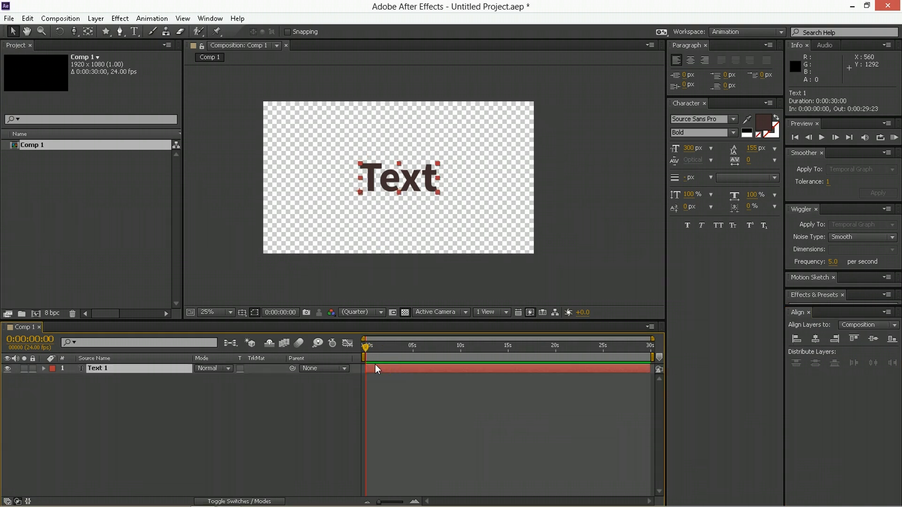
key(ctrl+shift+c)
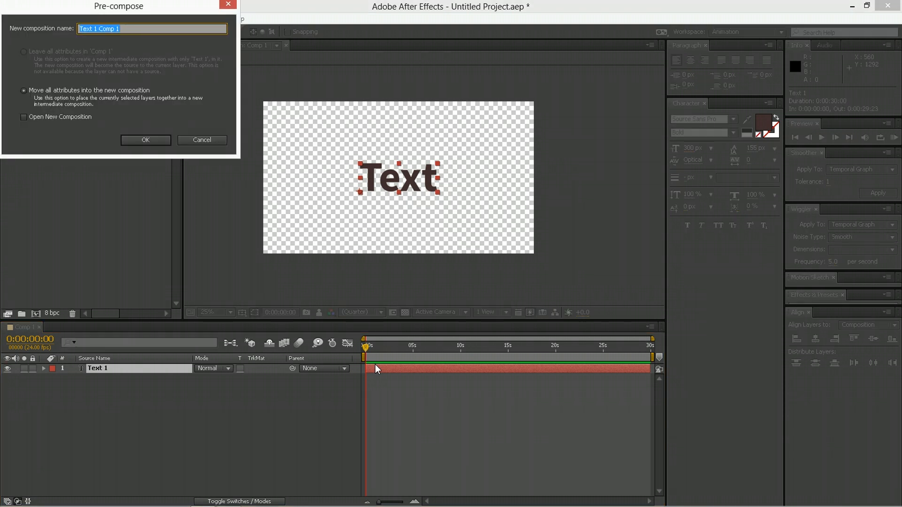
text(Write On)
key(Return)
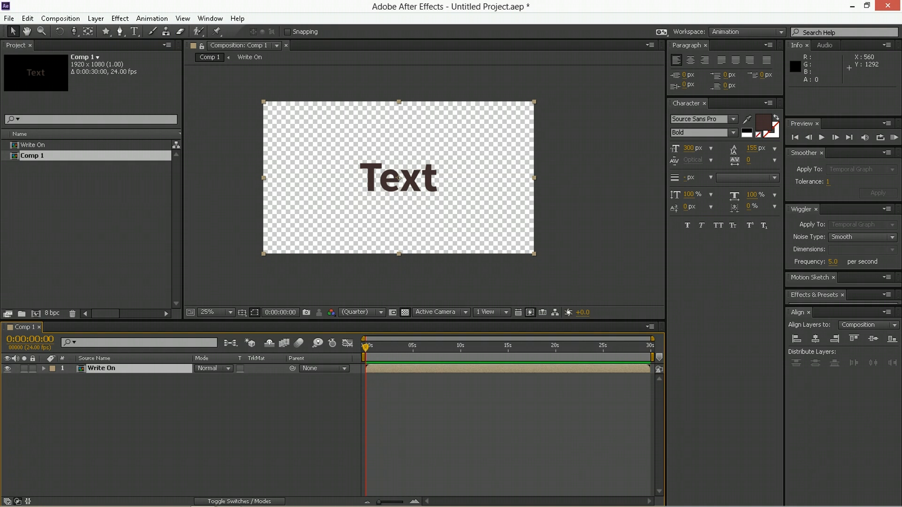
Step: Open the Write On composition and rename its text layer Stencil
click(131, 370)
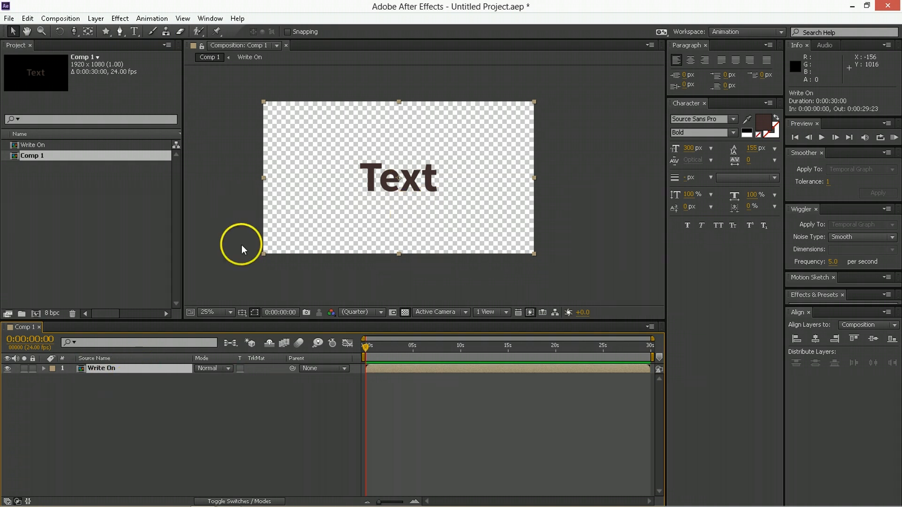
double_click(391, 370)
click(111, 368)
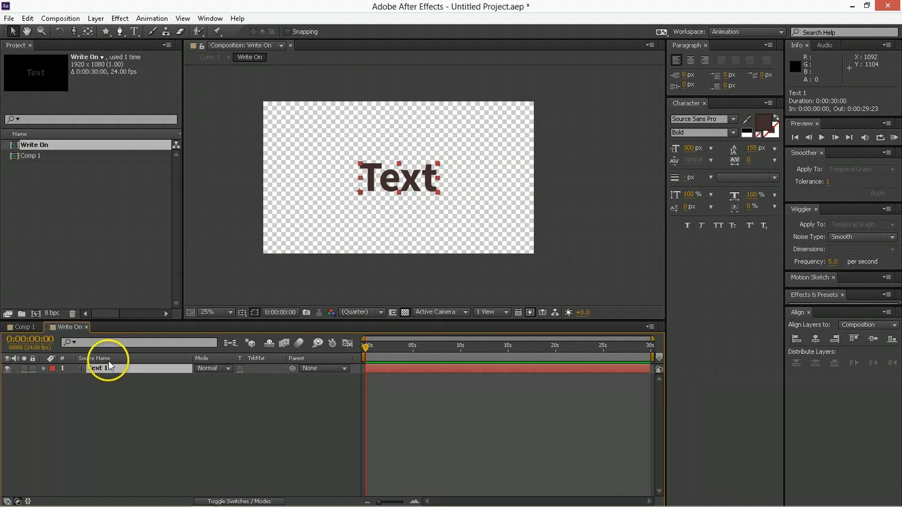
key(Return)
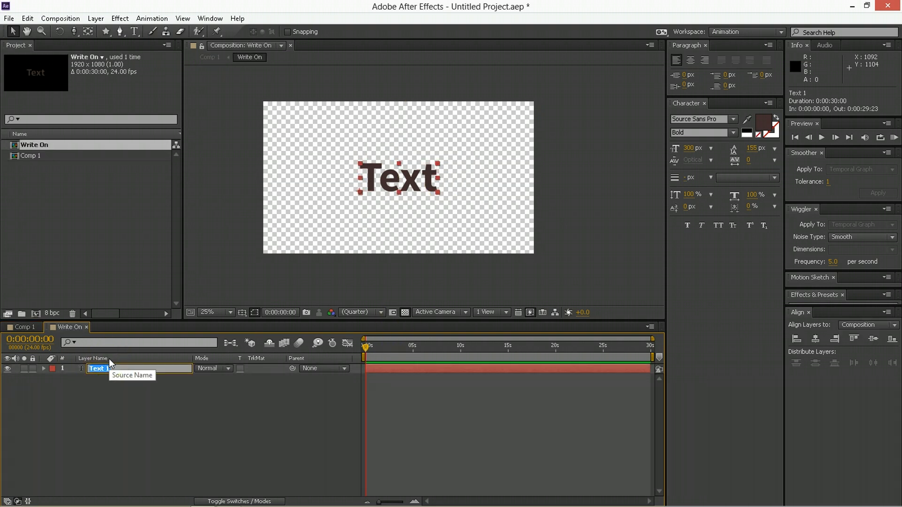
text(Stencil)
key(Return)
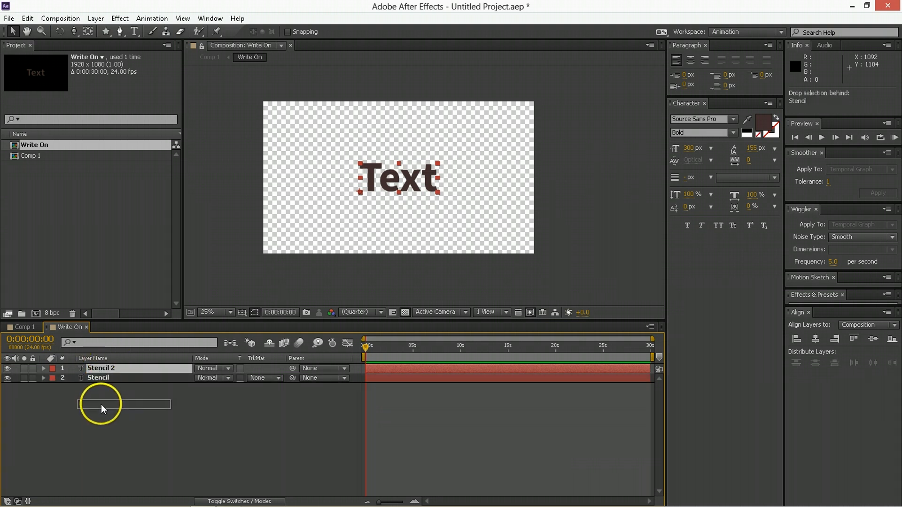
Step: Duplicate the Stencil layer, place the copy beneath the original, and rename it Guide
key(ctrl+d)
key(Return)
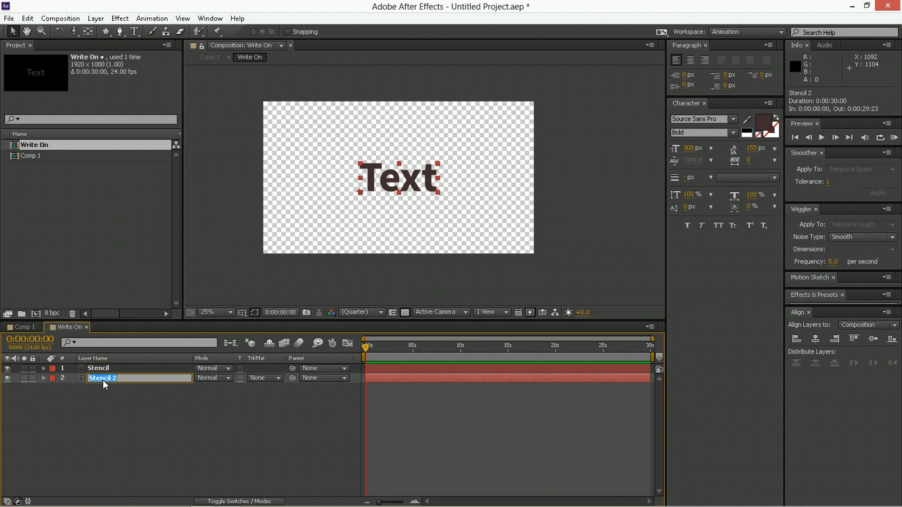
text(Guide)
key(Return)
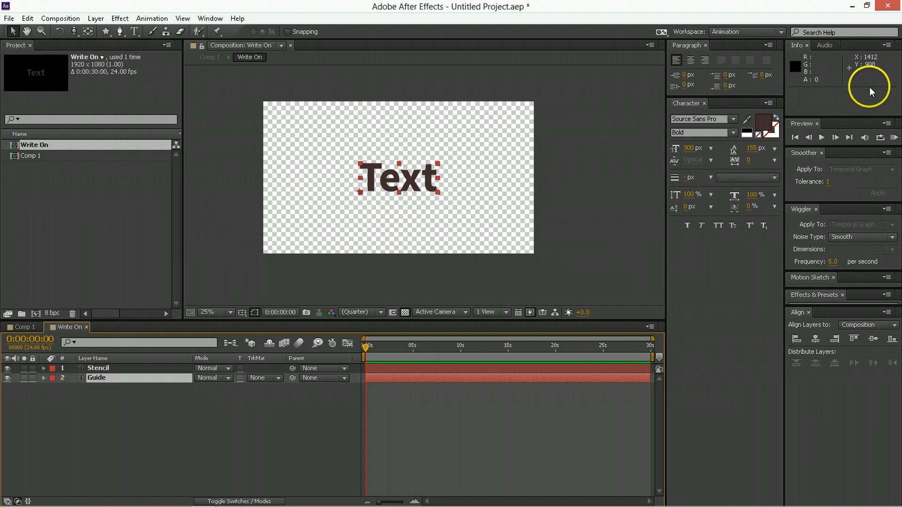
Step: Change the Guide layer's text fill colour to bright red, FF001B
click(771, 123)
click(137, 44)
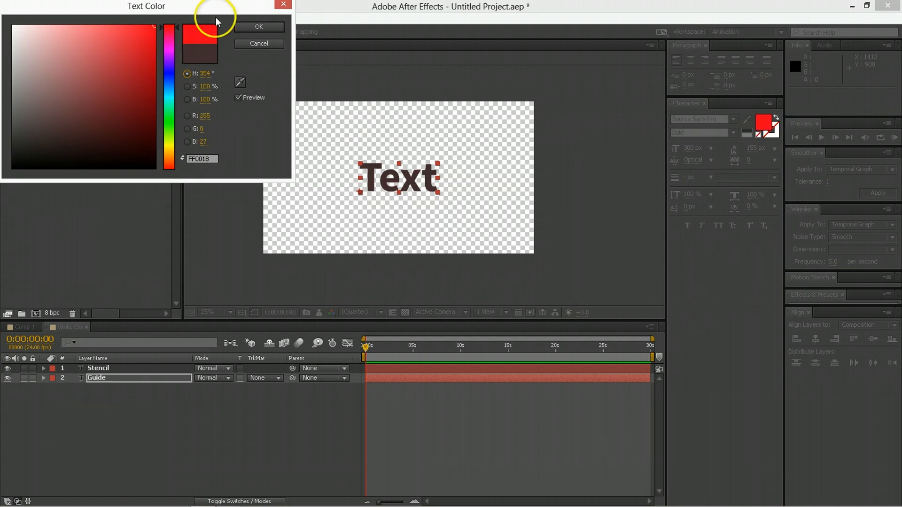
click(240, 27)
Step: Hide the Stencil layer and clear the layer selection
click(114, 368)
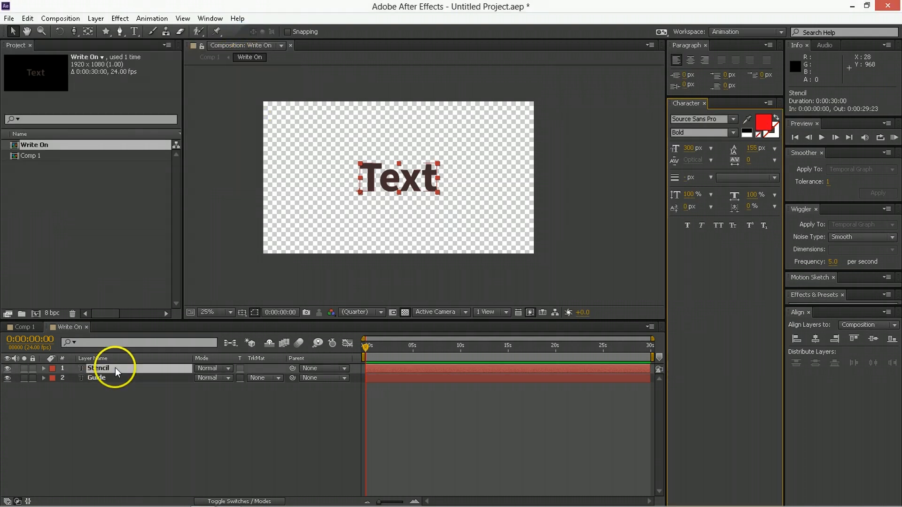
click(7, 369)
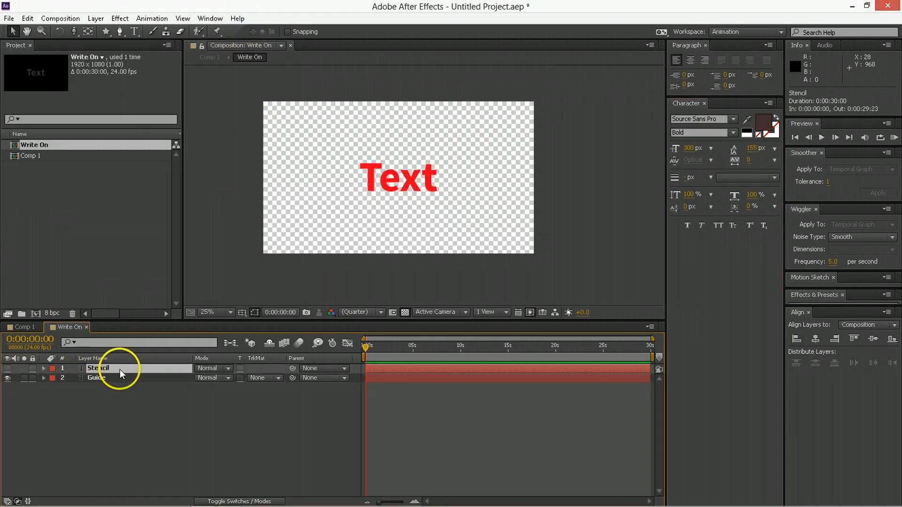
click(209, 415)
Step: Draw a straight horizontal path with the Pen tool across the crossbar of the T, extending slightly past both ends
scroll(444, 160, up, 2)
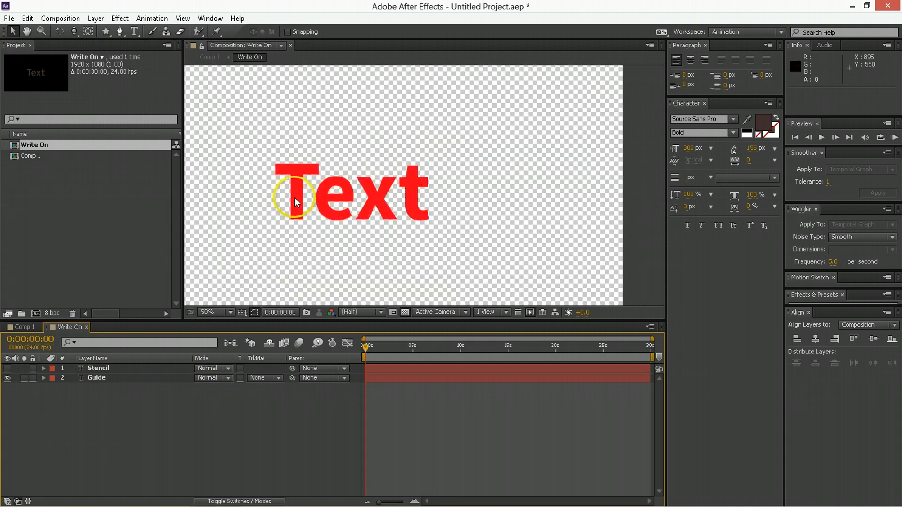
scroll(292, 195, up, 2)
drag(404, 177, 420, 166)
click(120, 33)
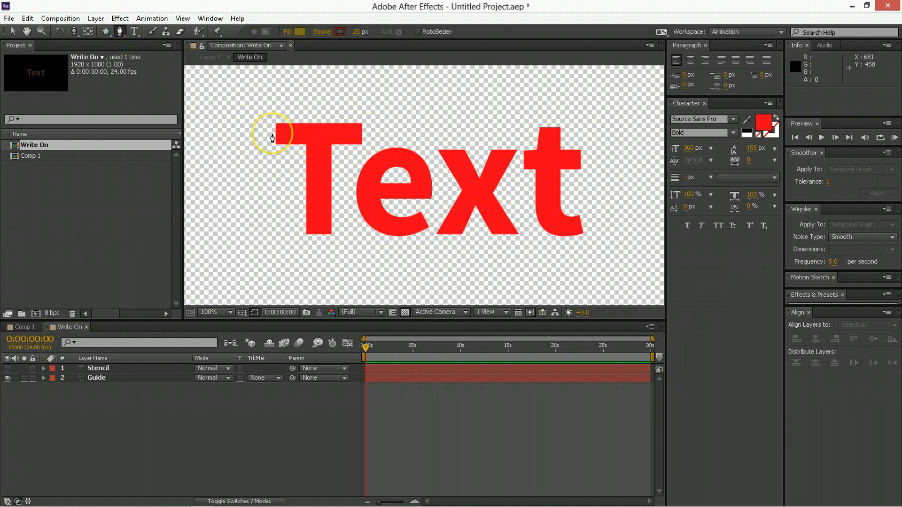
click(272, 134)
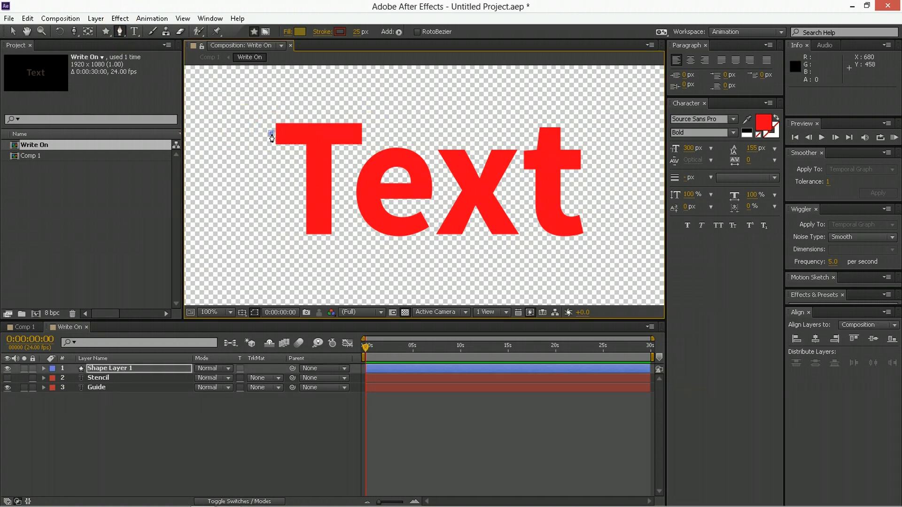
click(370, 364)
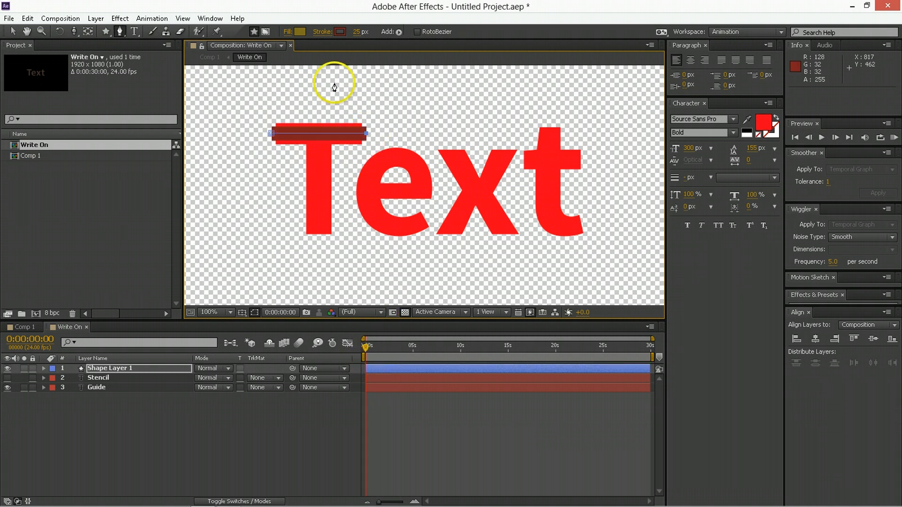
Step: Make the path's stroke 40 px wide and white (FFFFFF), and turn off the transparency grid
drag(361, 34, 371, 33)
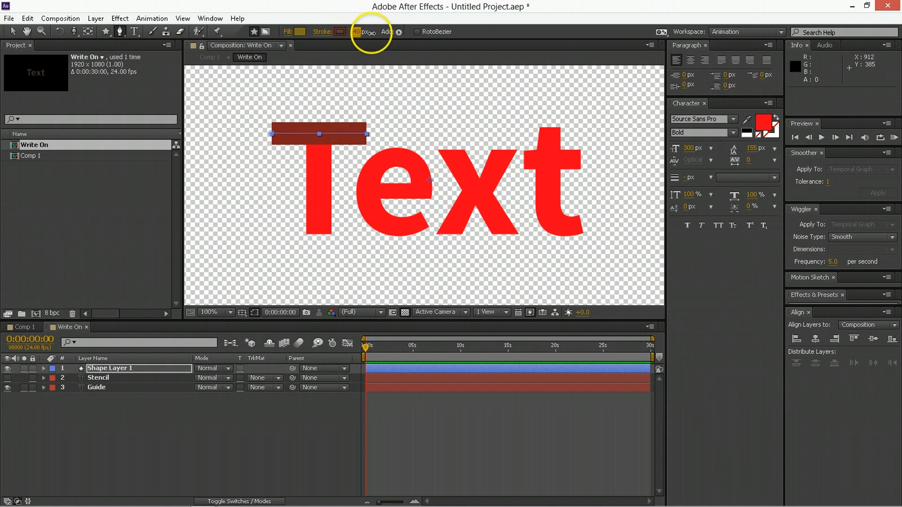
click(342, 32)
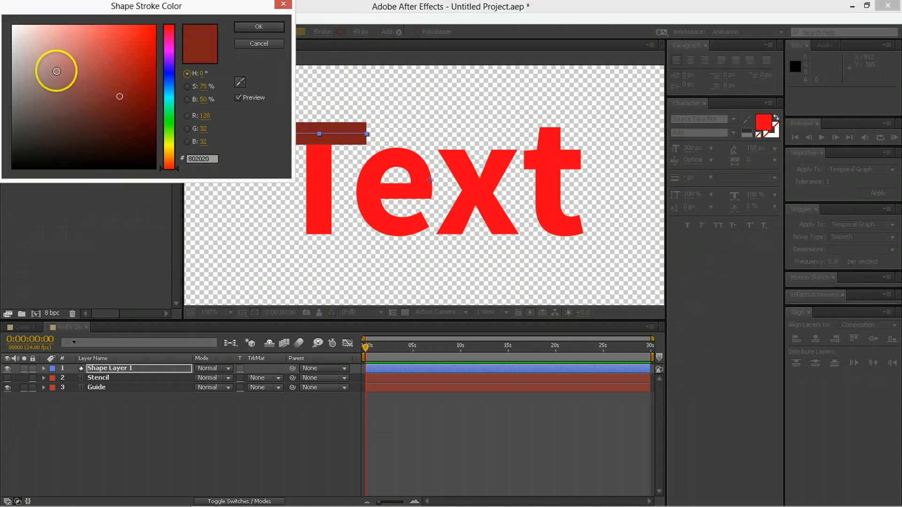
mouse_move(85, 55)
mouse_down()
mouse_move(40, 51)
mouse_move(13, 25)
mouse_up()
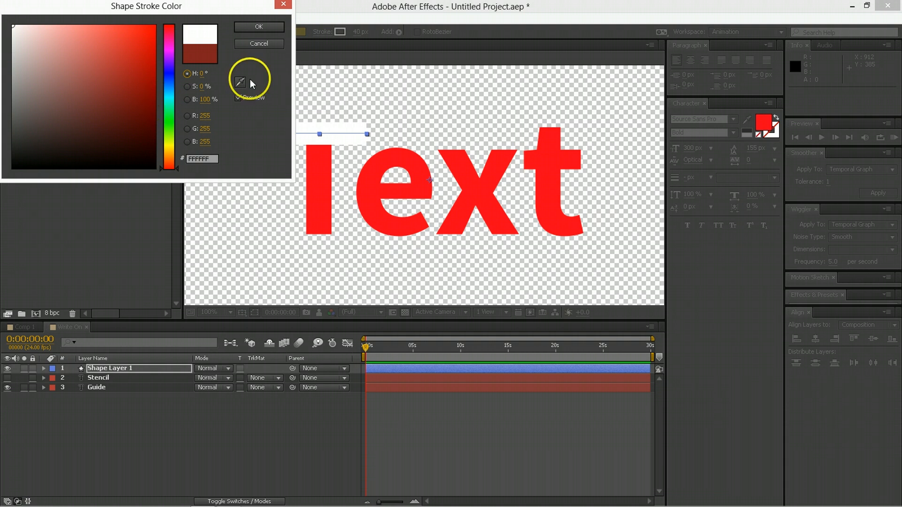
click(258, 27)
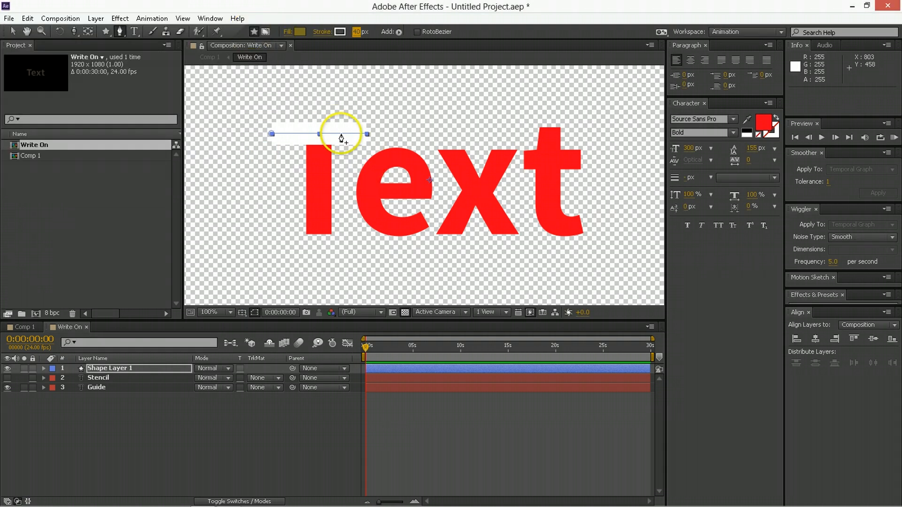
click(405, 313)
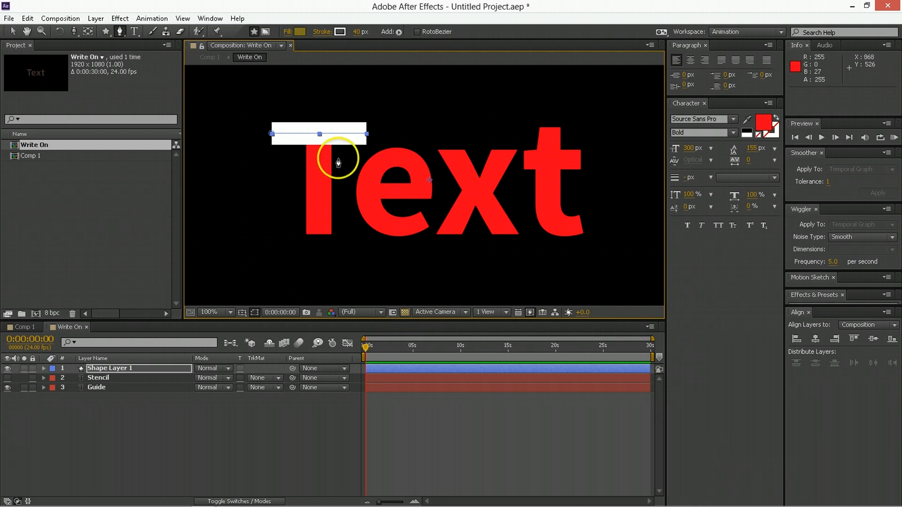
Step: Reduce Shape Layer 1's stroke width to 37 px and check its coverage of the T's crossbar up close
key(v)
click(336, 396)
click(373, 368)
mouse_move(404, 36)
mouse_down()
mouse_move(388, 35)
mouse_move(402, 34)
mouse_up()
scroll(350, 135, up, 1)
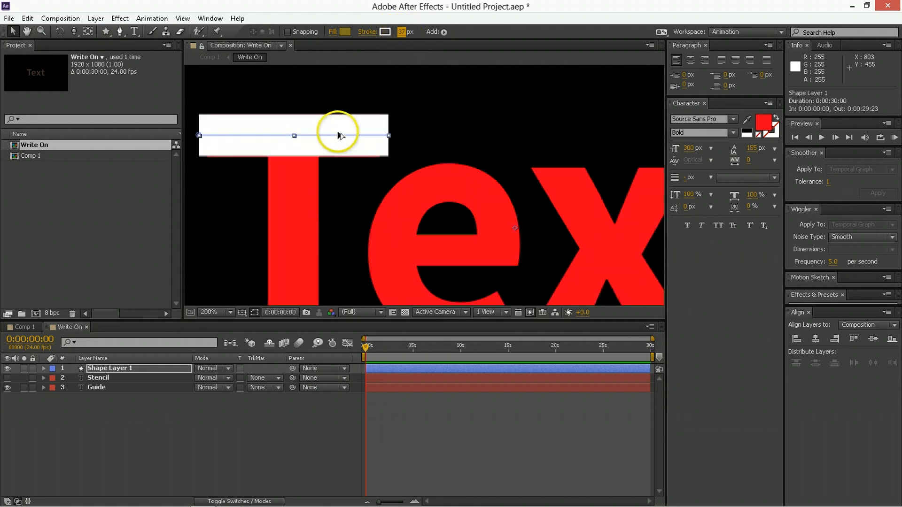
scroll(301, 143, up, 2)
key(h)
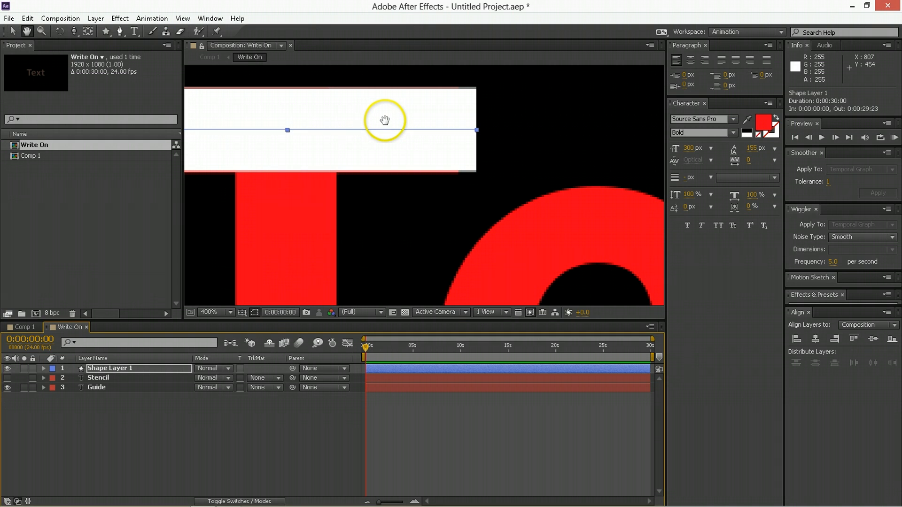
drag(386, 121, 411, 126)
drag(345, 129, 423, 127)
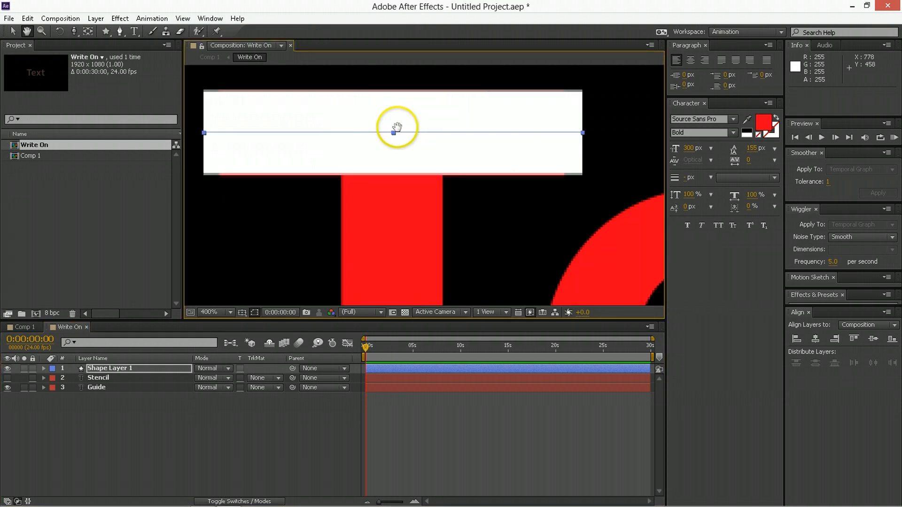
click(118, 369)
key(v)
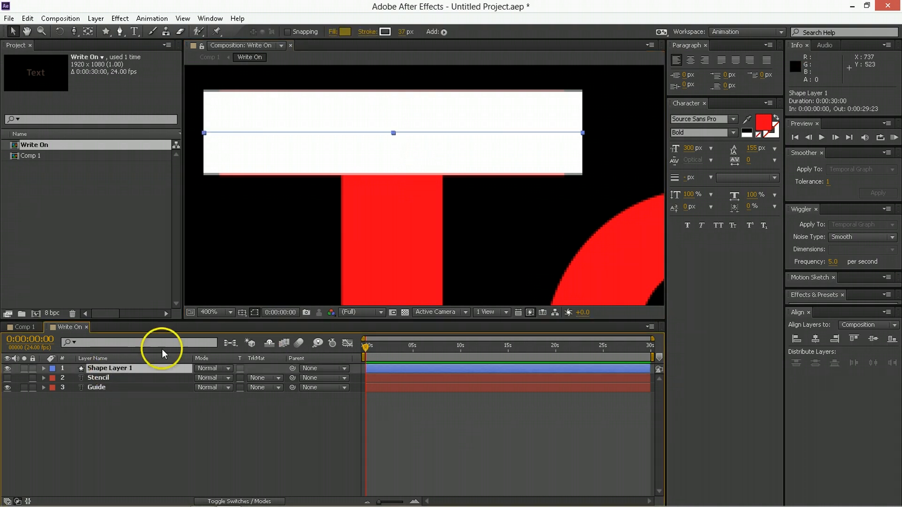
Step: Increase Shape Layer 1's stroke width to 38 px so the stroke fully covers the T's crossbar
click(402, 32)
key(Up)
click(147, 394)
click(109, 370)
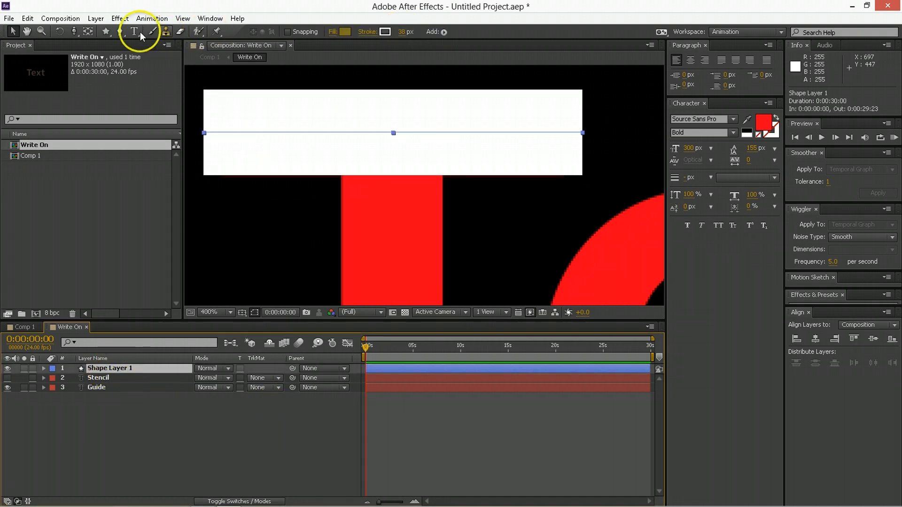
Step: Draw a vertical Pen path in the same shape layer along the T's stem, from just below its base into the crossbar, and centre it
click(120, 31)
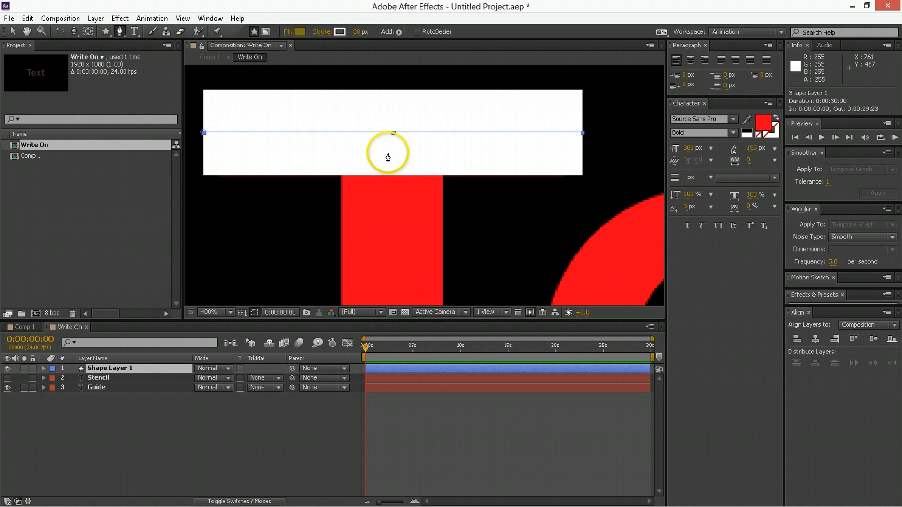
scroll(389, 155, down, 1)
scroll(388, 157, down, 1)
click(389, 256)
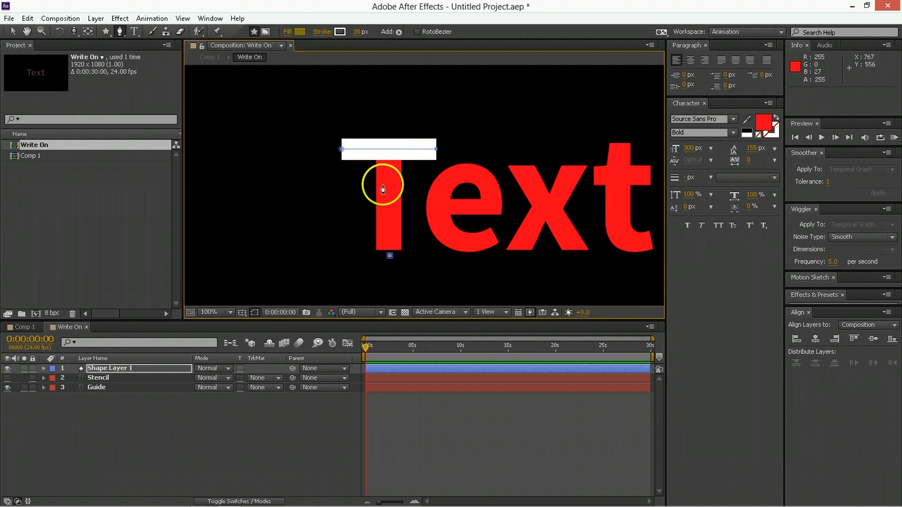
click(390, 155)
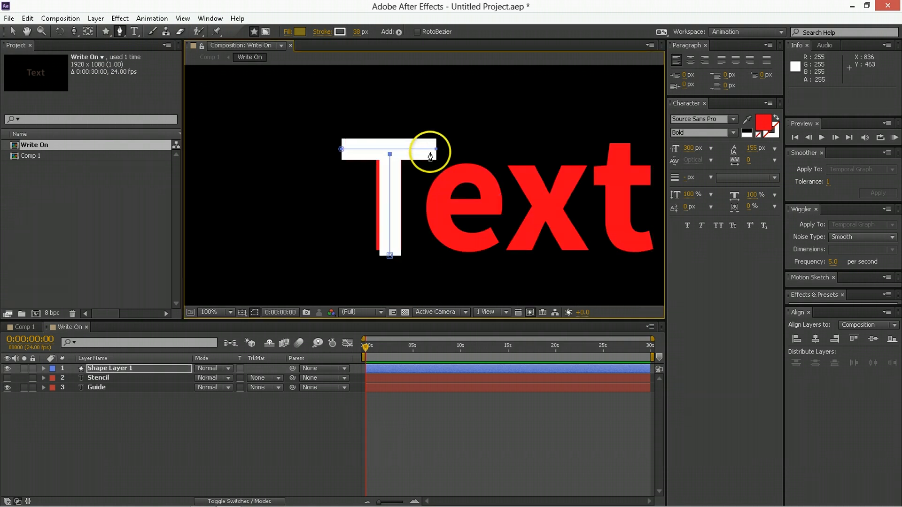
key(v)
click(389, 256)
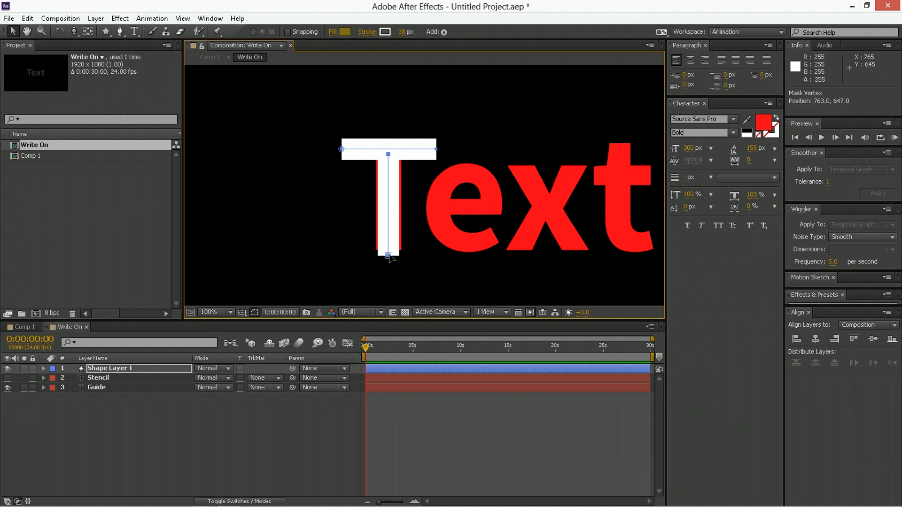
Step: Widen the vertical path's stroke to 48 px to cover the T's stem, and clear the selection
click(403, 31)
key(Up)
key(Up)
key(Up)
key(Up)
key(Up)
key(Up)
key(Up)
key(Up)
key(Up)
click(161, 433)
Step: Rename Shape Layer 1 to T and place it between the Stencil and Guide layers
click(93, 368)
key(Return)
text(T)
key(Return)
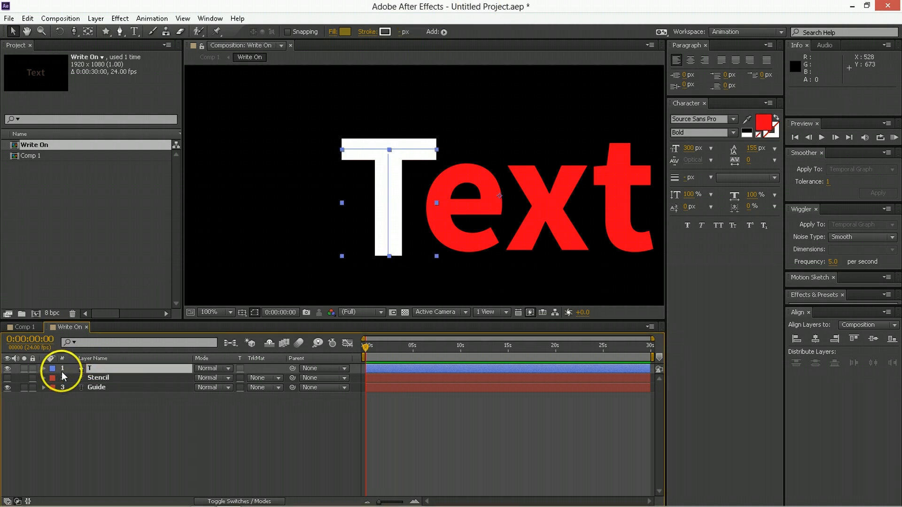
drag(93, 368, 94, 381)
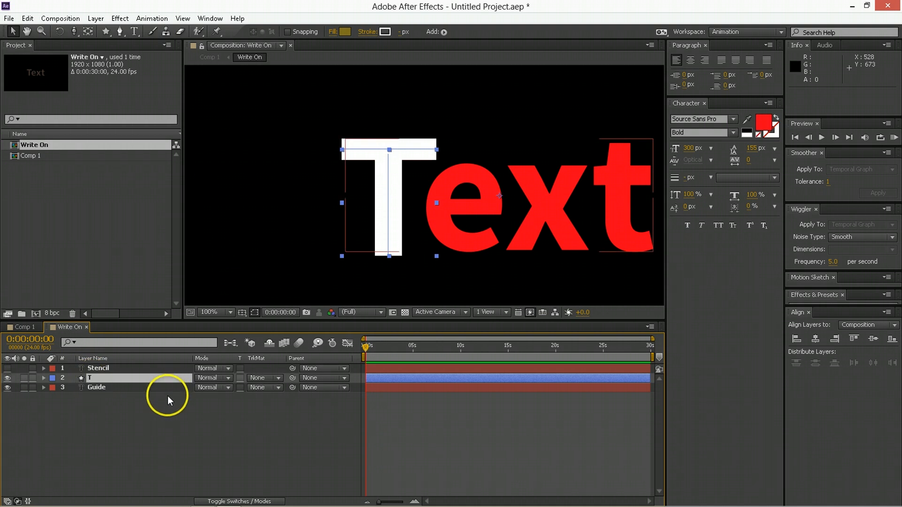
Step: Add a Trim Paths operator to the contents of the T layer
click(43, 378)
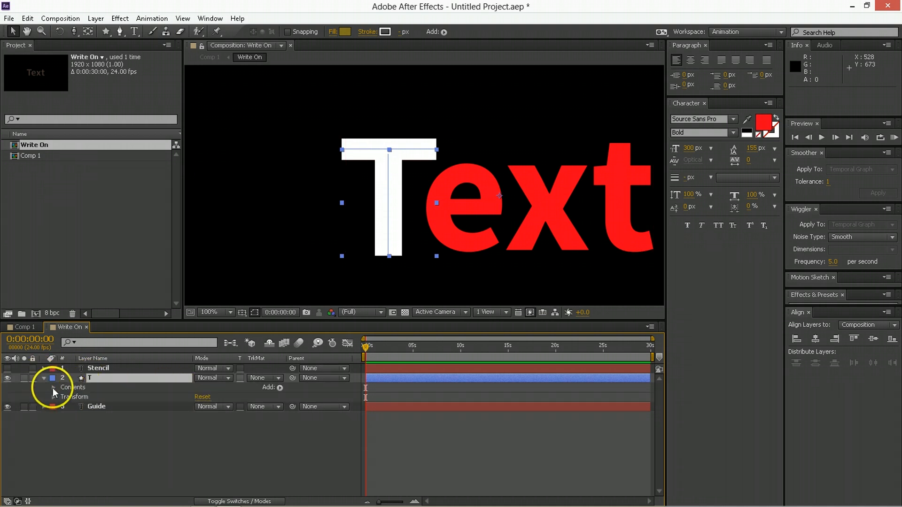
click(279, 388)
click(313, 326)
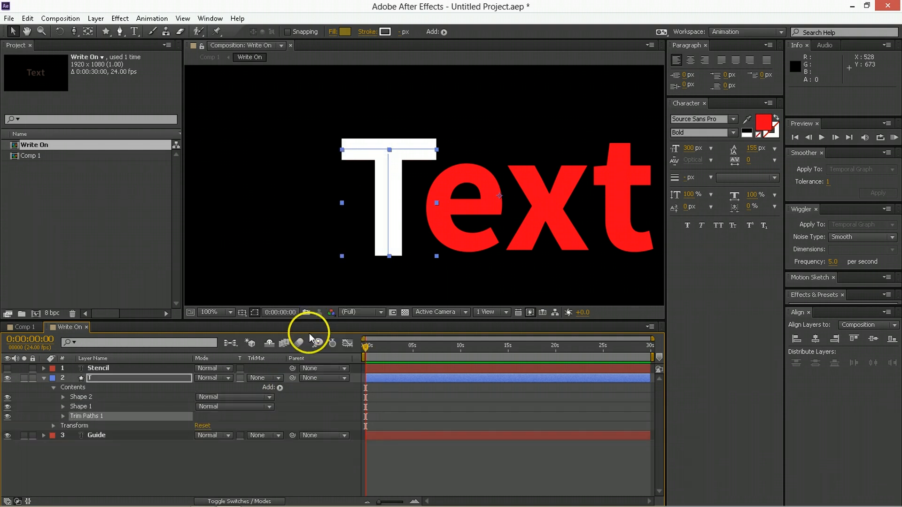
Step: Keyframe the Trim Paths End value from 0% at 0:00:00:00 to 100% at 0:00:01:06
click(63, 417)
drag(202, 437, 203, 442)
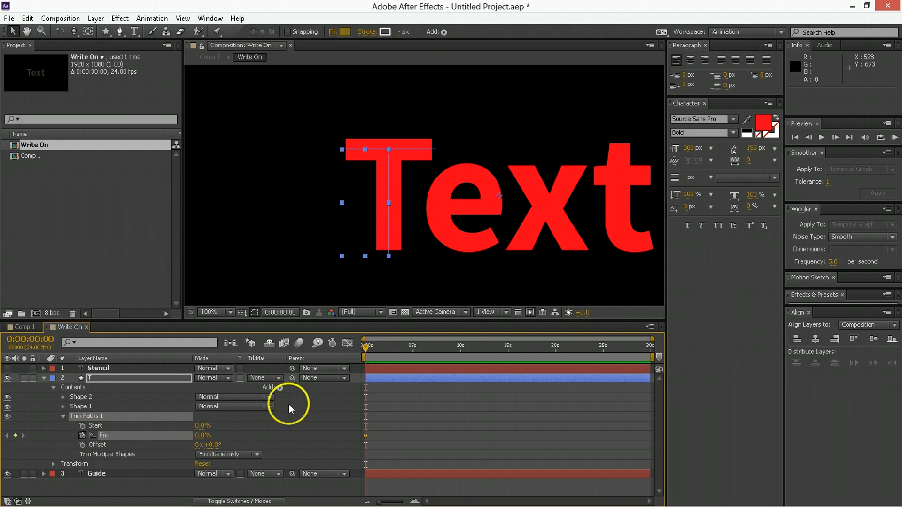
click(378, 346)
drag(203, 436, 201, 429)
Step: Ease both End keyframes and reshape the speed graph for a quick start and a long, gradual slowdown
drag(409, 421, 352, 442)
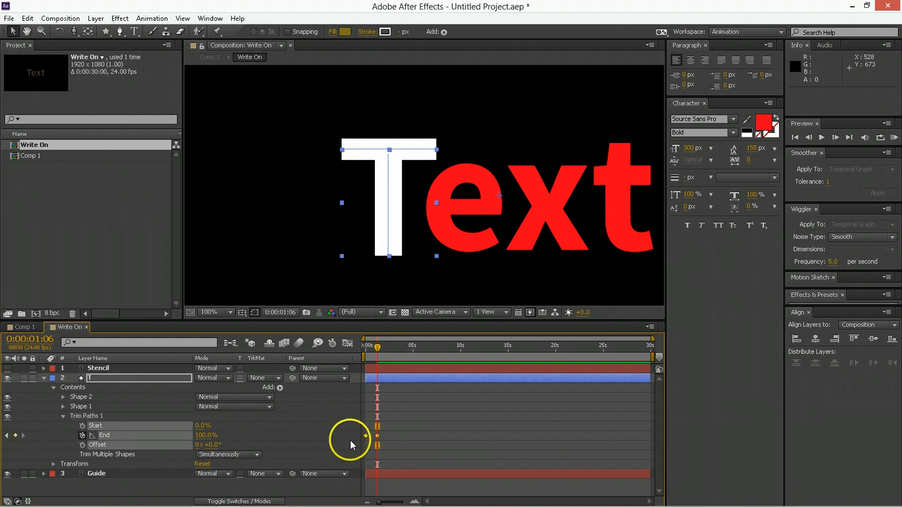
click(348, 343)
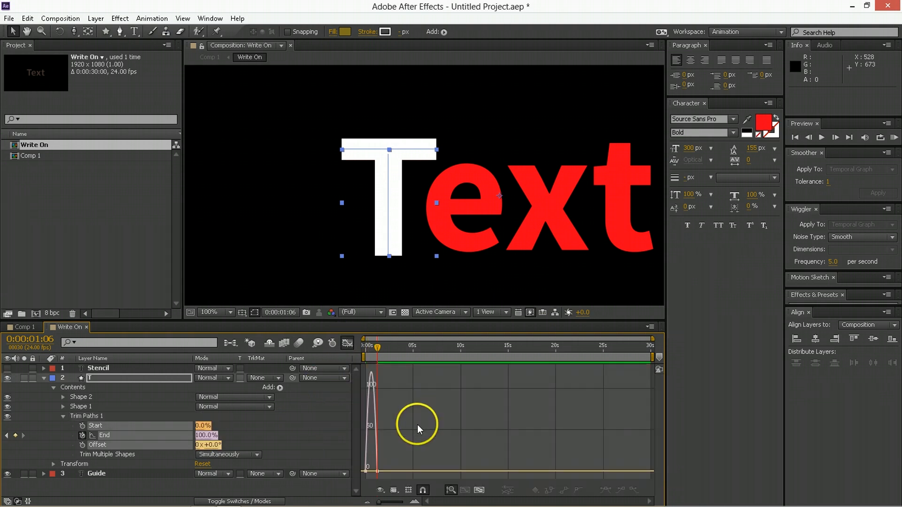
click(480, 490)
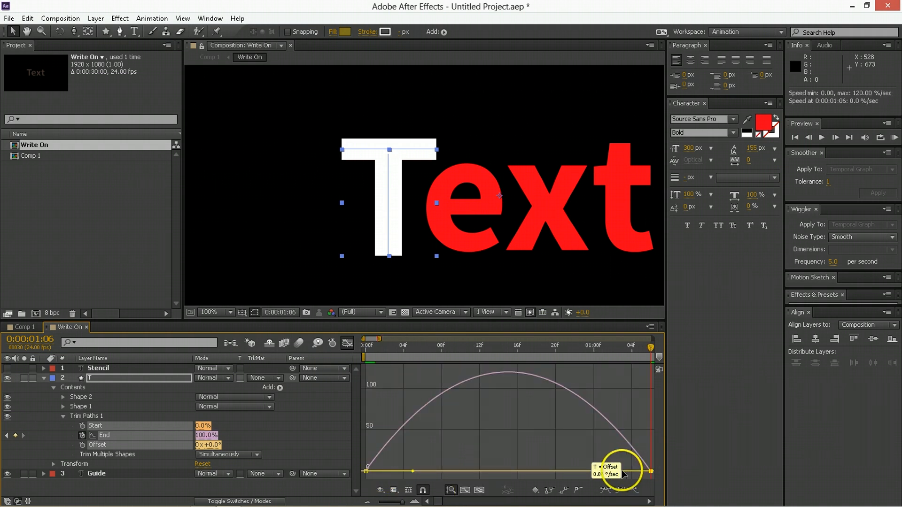
drag(606, 471, 483, 480)
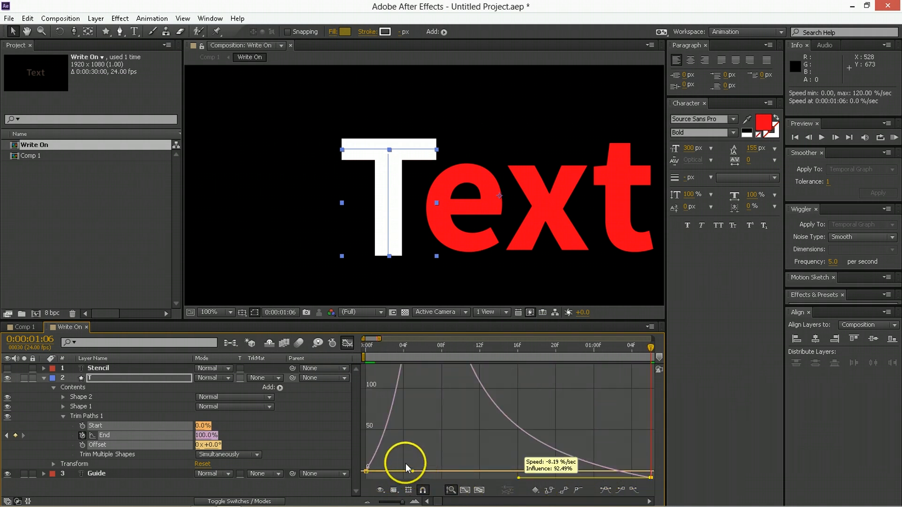
drag(413, 456, 439, 469)
Step: Play back the T's eased write-on animation and return from the graph editor to the layer bar view
drag(376, 348, 305, 361)
key(space)
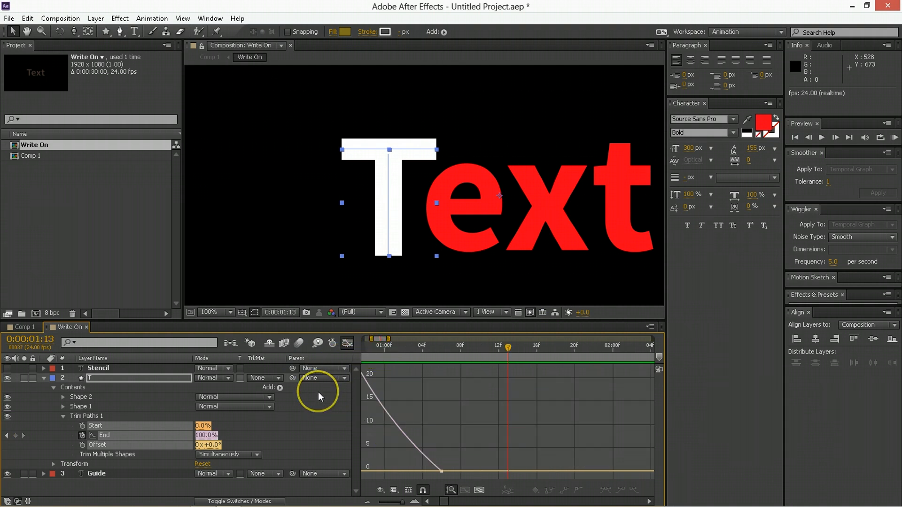
click(347, 343)
click(367, 502)
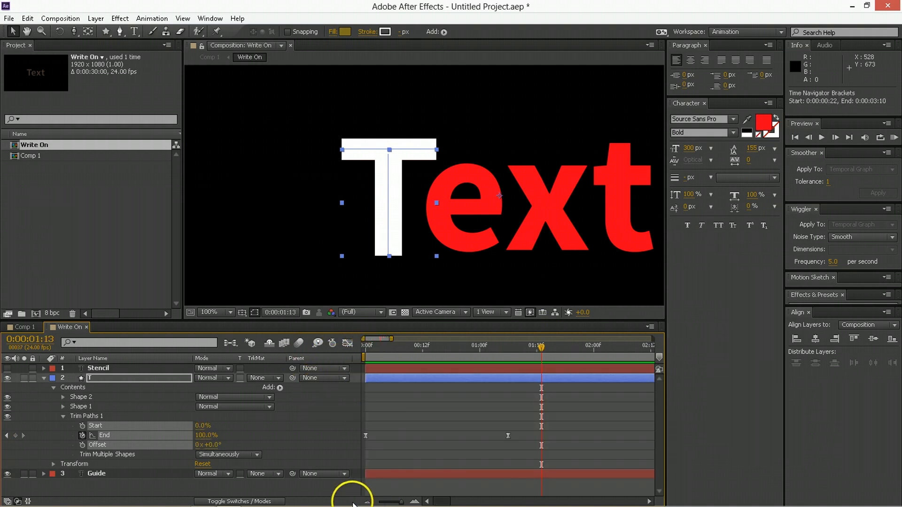
key(space)
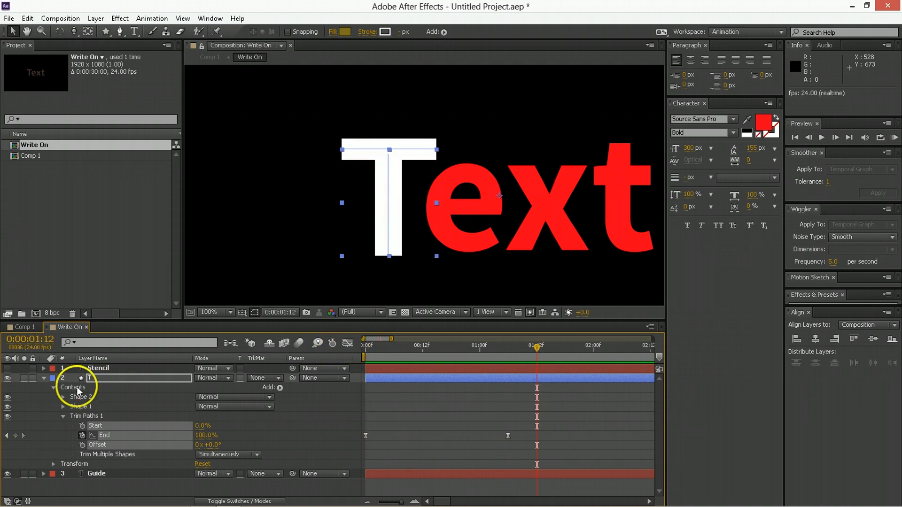
Step: Make the Stencil layer visible and set its blending mode to Stencil Alpha
click(96, 369)
click(7, 368)
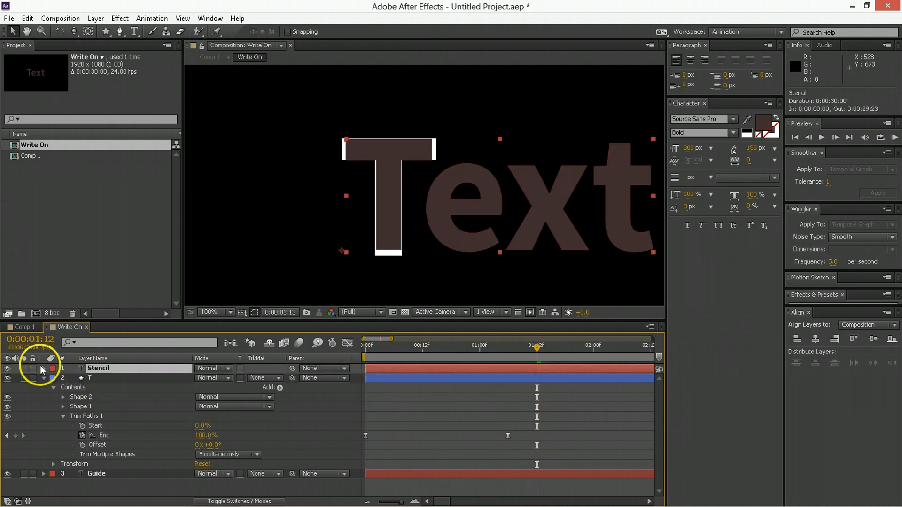
click(225, 368)
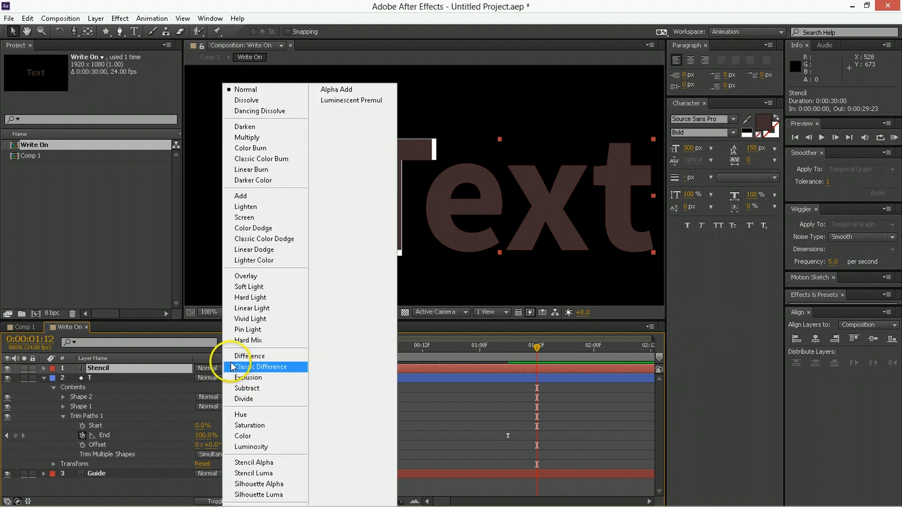
click(237, 463)
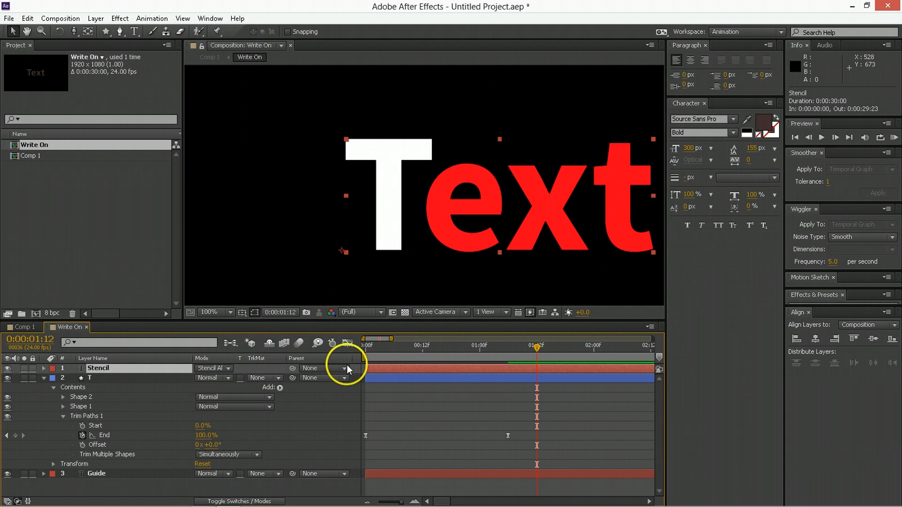
Step: Play the animation from the start to check how the stencil masks the T's strokes
drag(383, 361, 356, 362)
key(space)
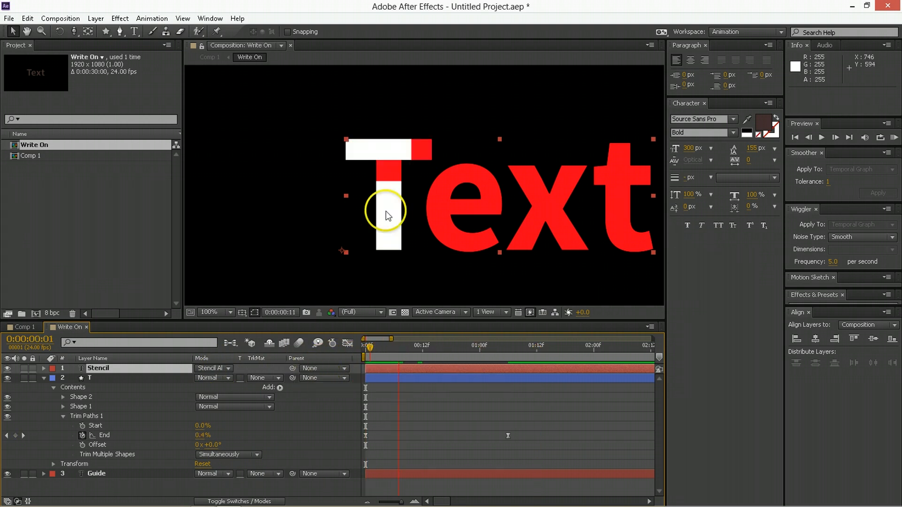
key(space)
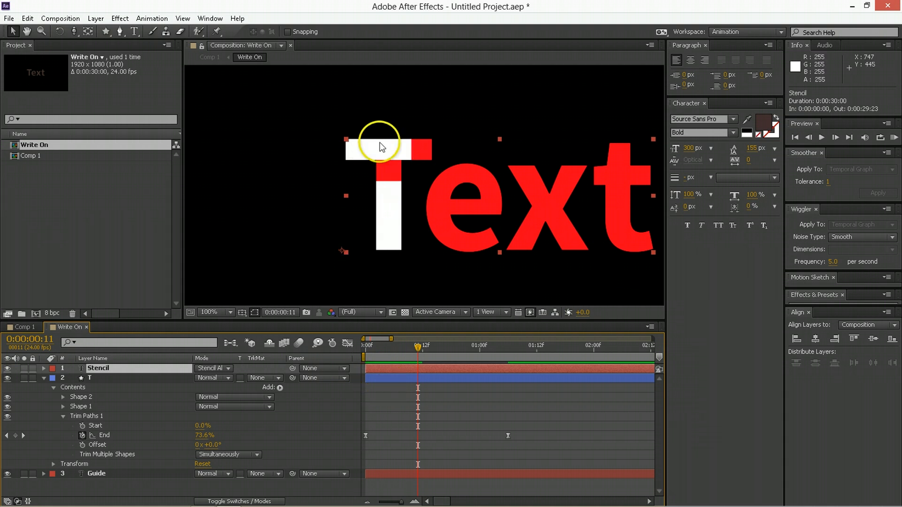
Step: Collapse the T layer, hide the Guide layer, and preview the stencilled T over the transparency grid
click(105, 383)
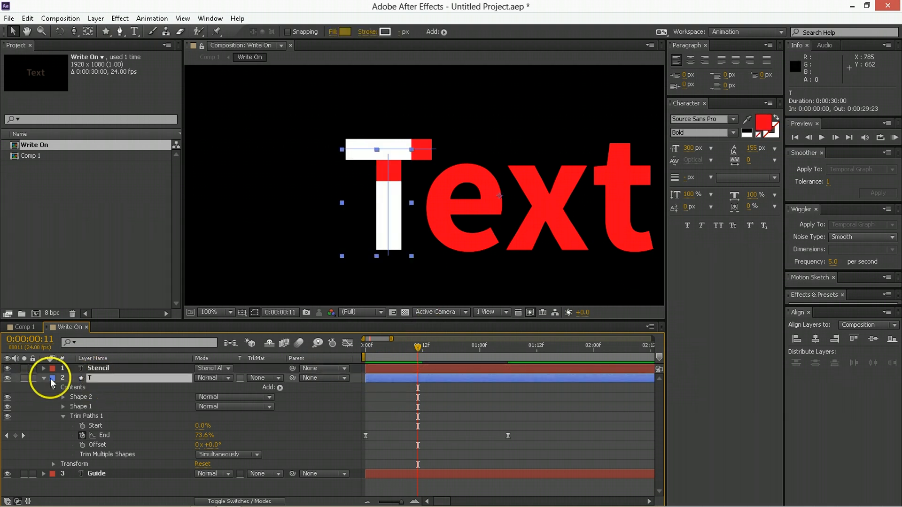
click(44, 378)
click(7, 388)
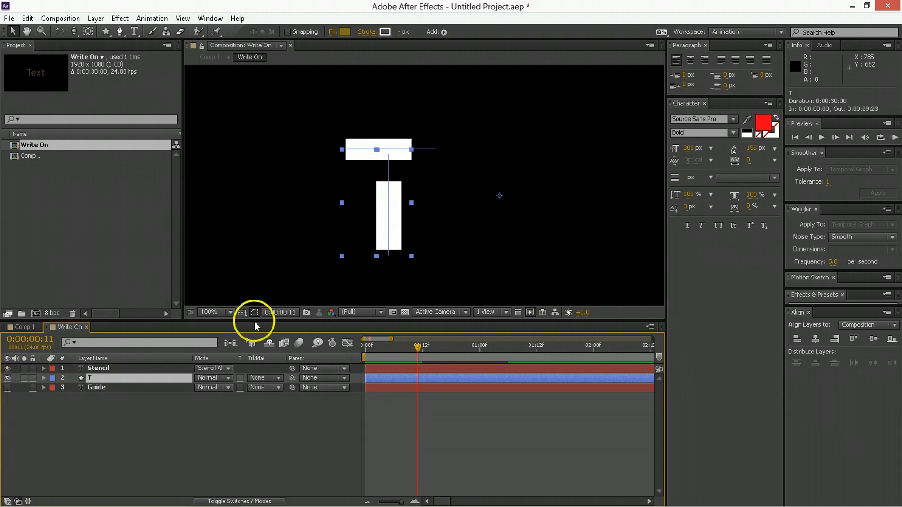
click(405, 312)
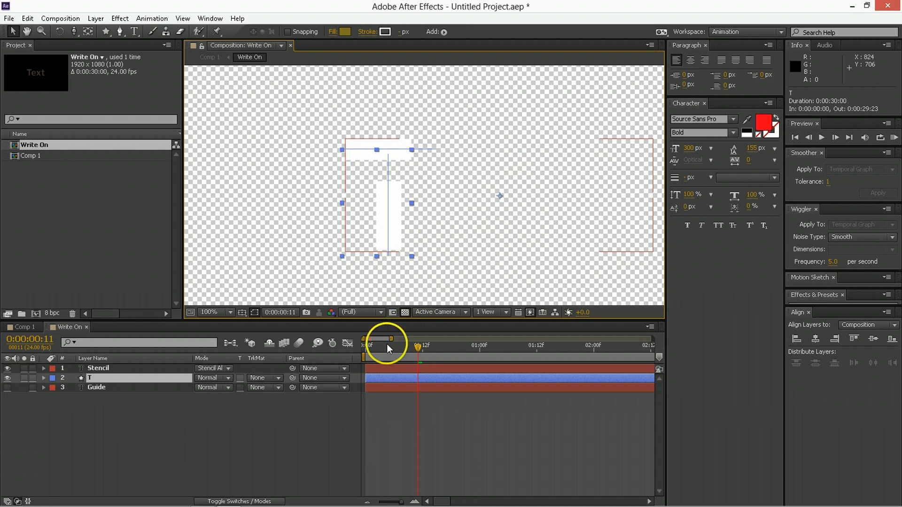
key(space)
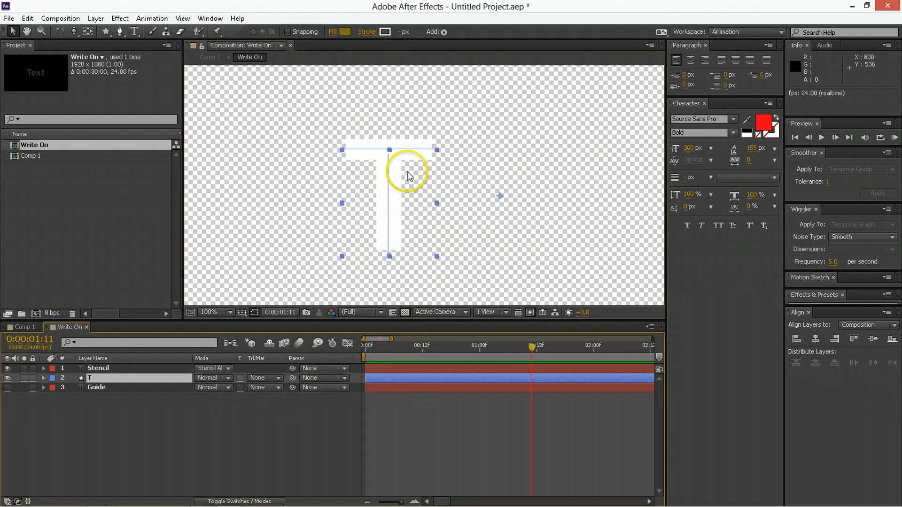
Step: Show the Guide layer again and leave all layers deselected
click(122, 411)
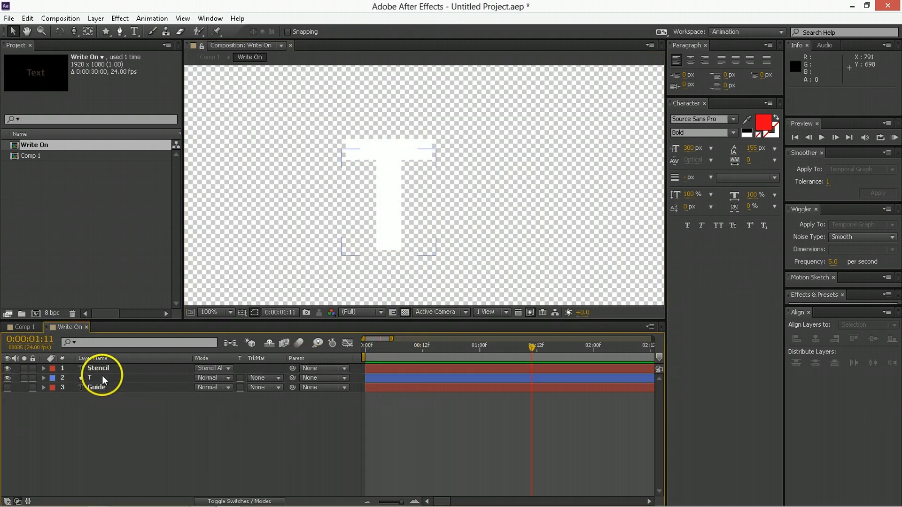
click(8, 388)
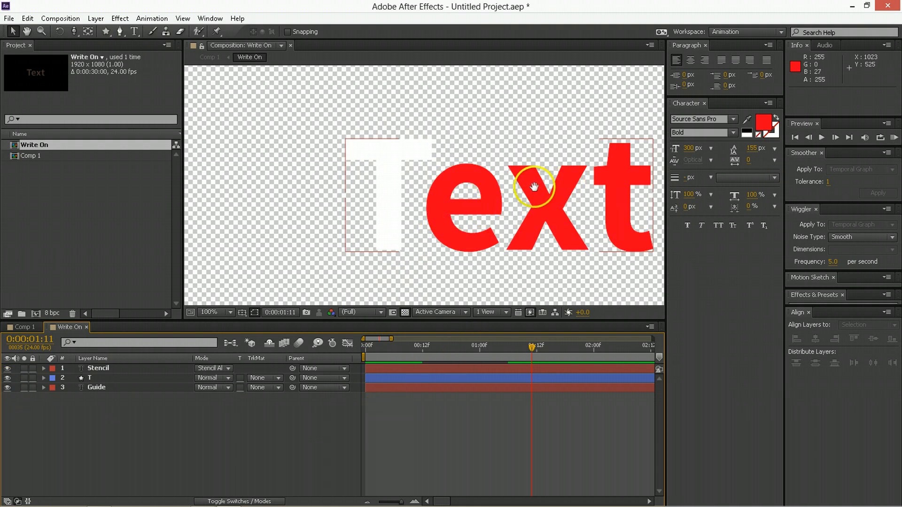
drag(534, 187, 458, 173)
click(403, 379)
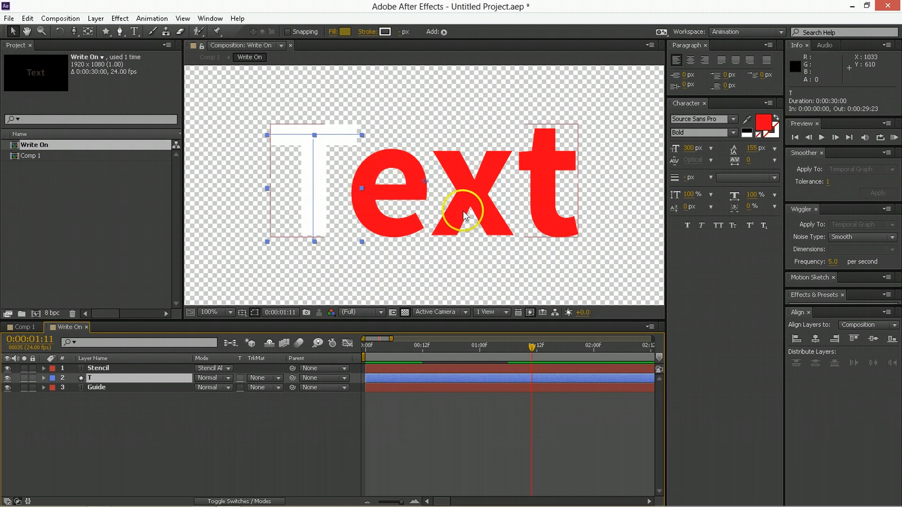
click(371, 405)
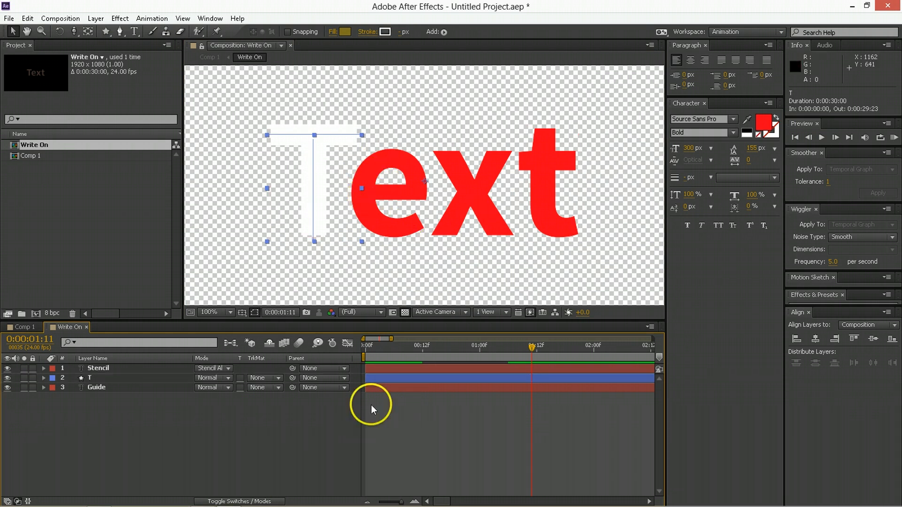
Step: Draw a straight Pen path across the e's crossbar in a new shape layer and set its stroke width to 16 px
click(121, 32)
scroll(368, 196, up, 1)
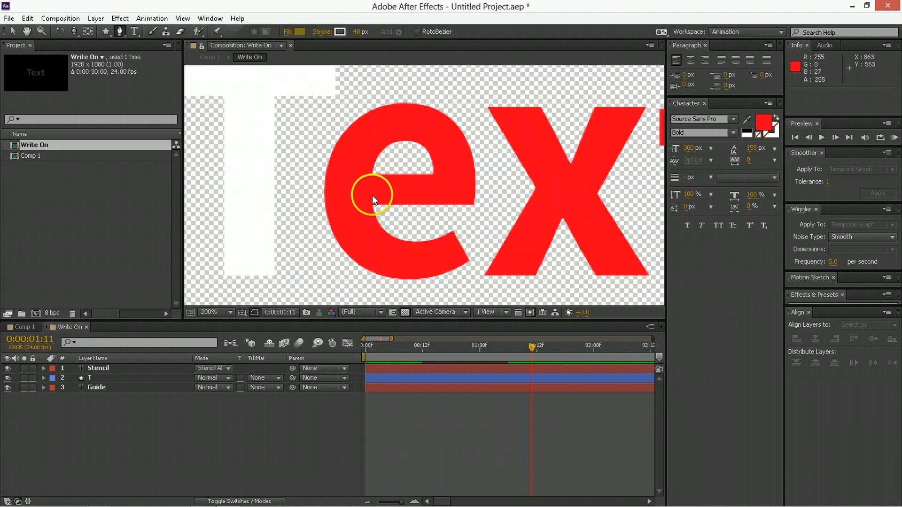
click(344, 192)
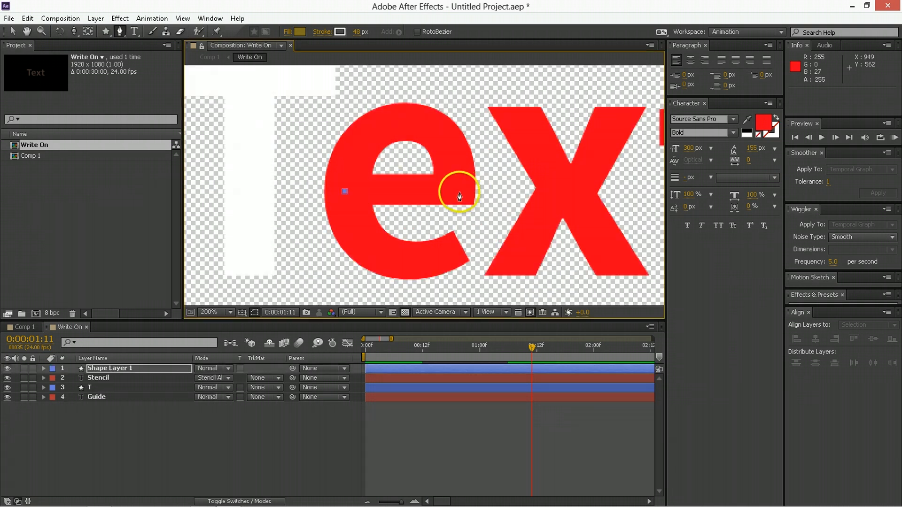
click(458, 191)
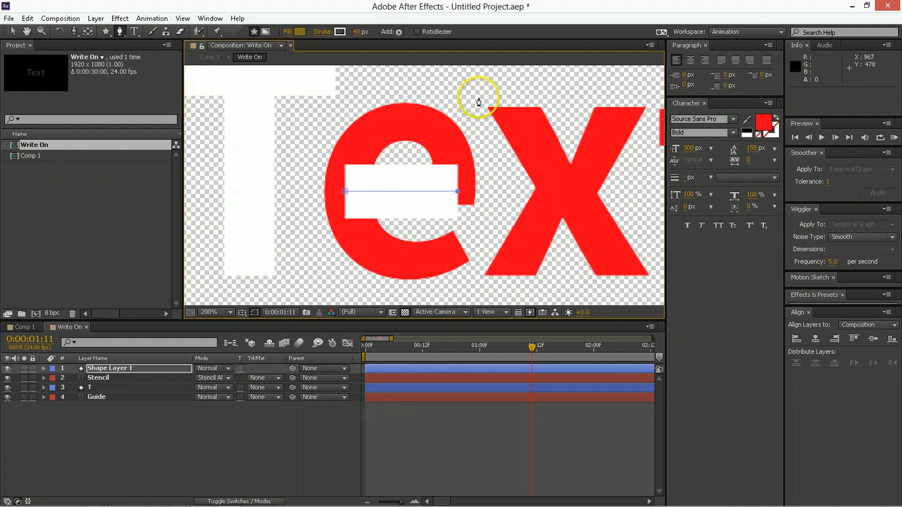
drag(359, 32, 336, 34)
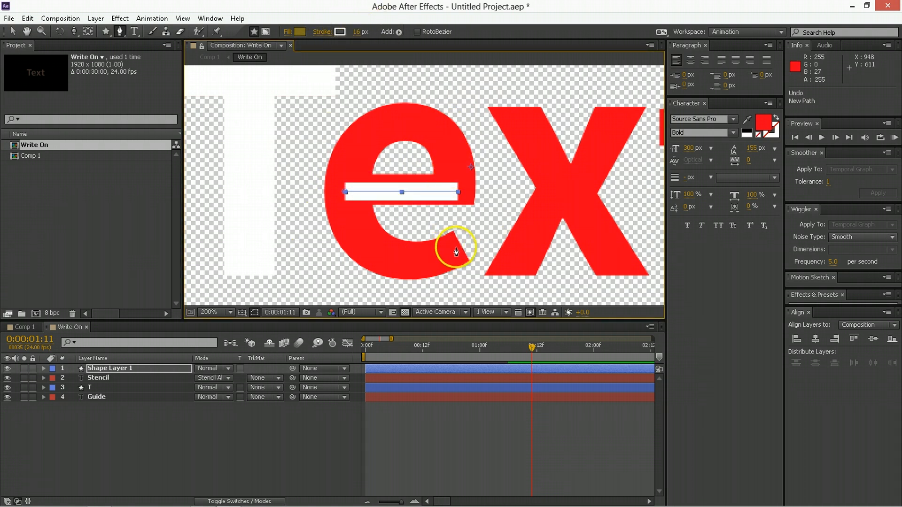
Step: Draw a curved Pen path from the e's lower tip around its outer side and over the top
drag(460, 248, 491, 235)
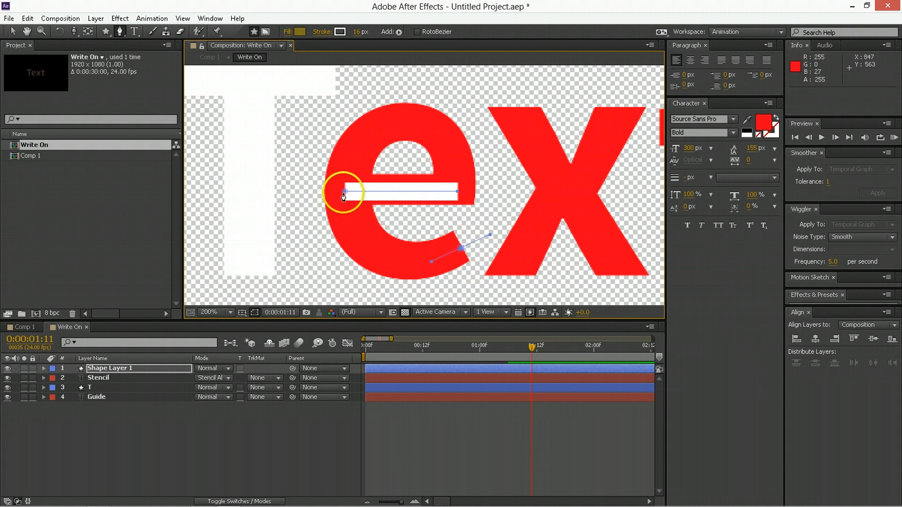
drag(348, 197, 348, 117)
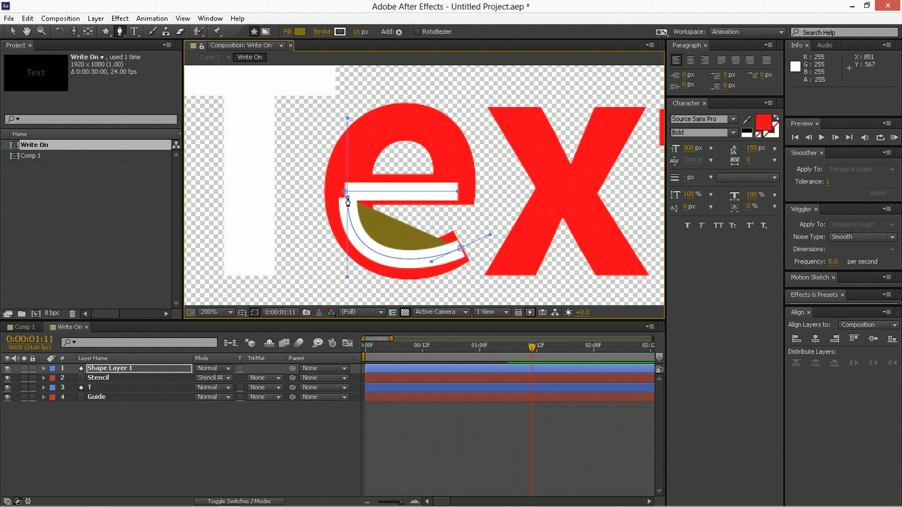
drag(405, 122, 427, 121)
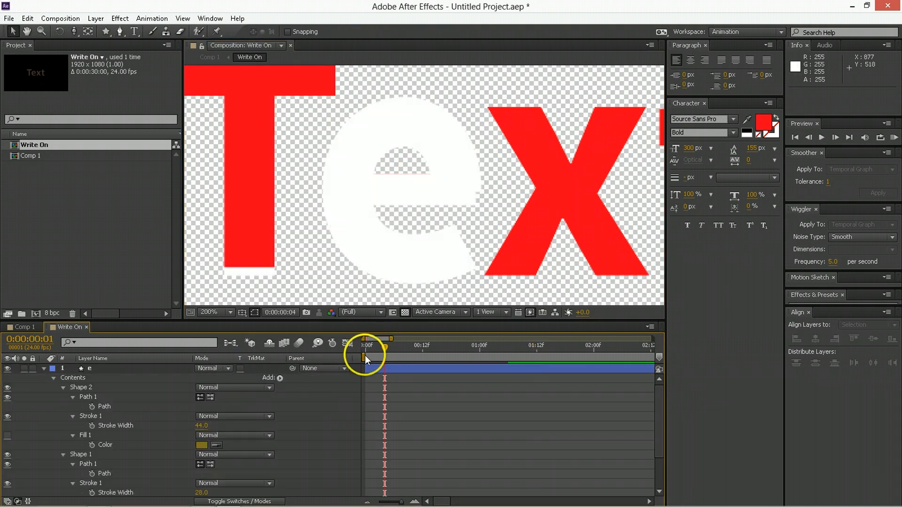
Step: Go to the first frame, switch off the transparency grid and collapse the e layer
click(365, 355)
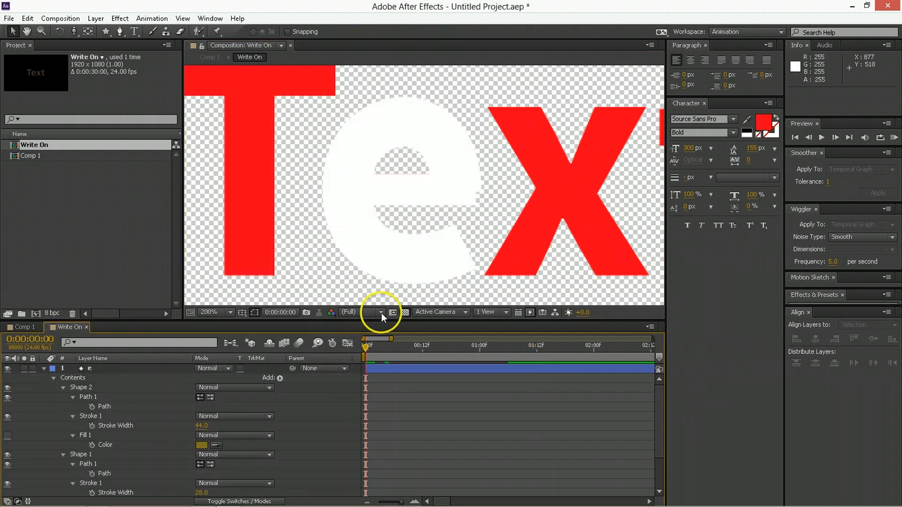
click(405, 312)
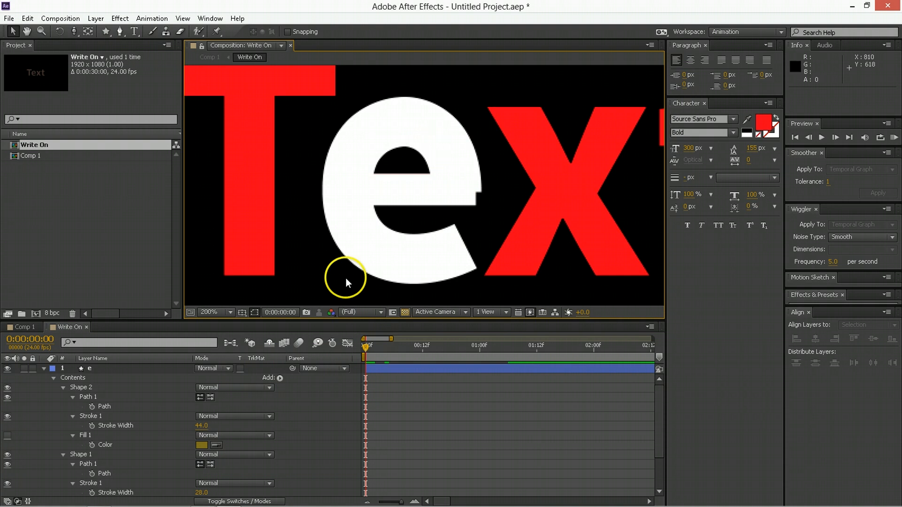
click(44, 369)
Step: Copy the T layer's animated Trim Paths onto the e layer and play the result
click(375, 388)
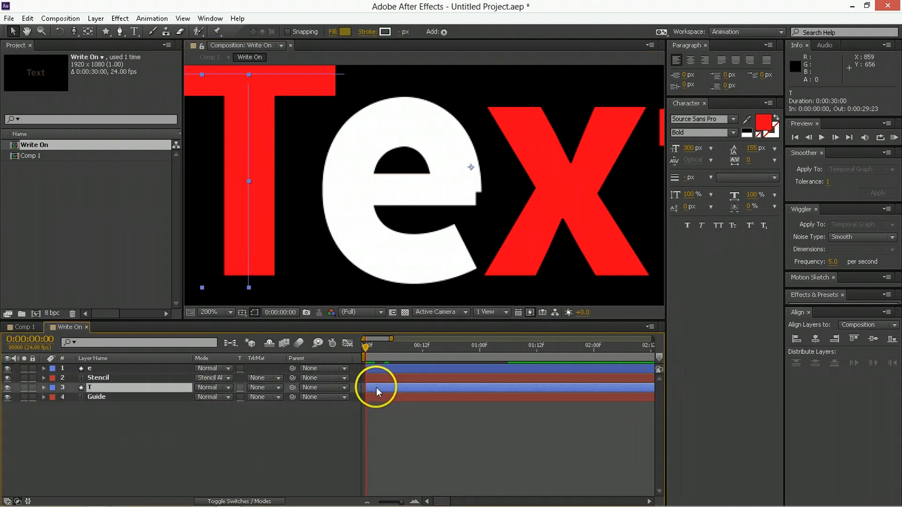
key(u)
key(u)
scroll(97, 464, down, 3)
click(97, 481)
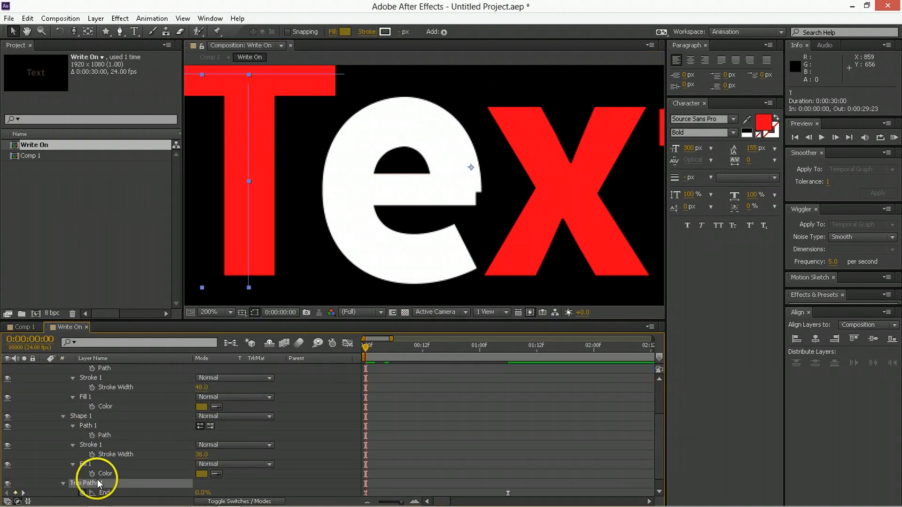
scroll(392, 422, up, 3)
click(393, 368)
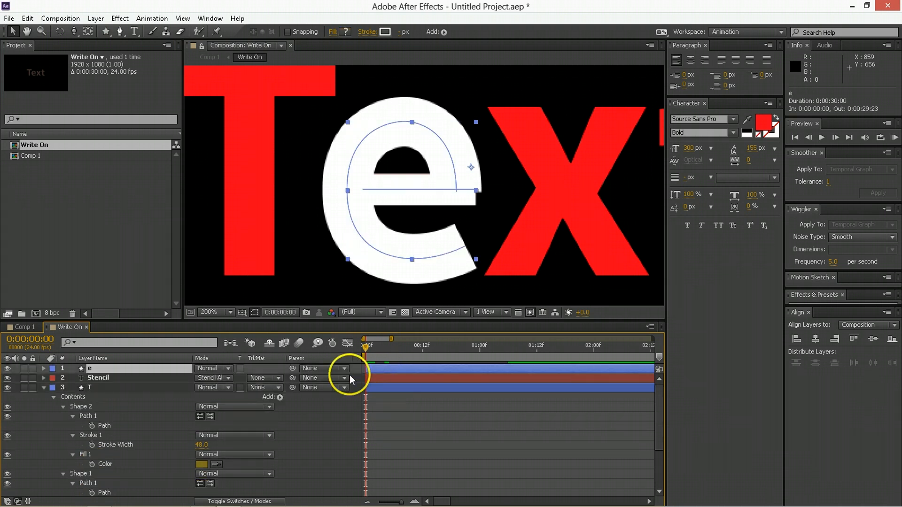
key(space)
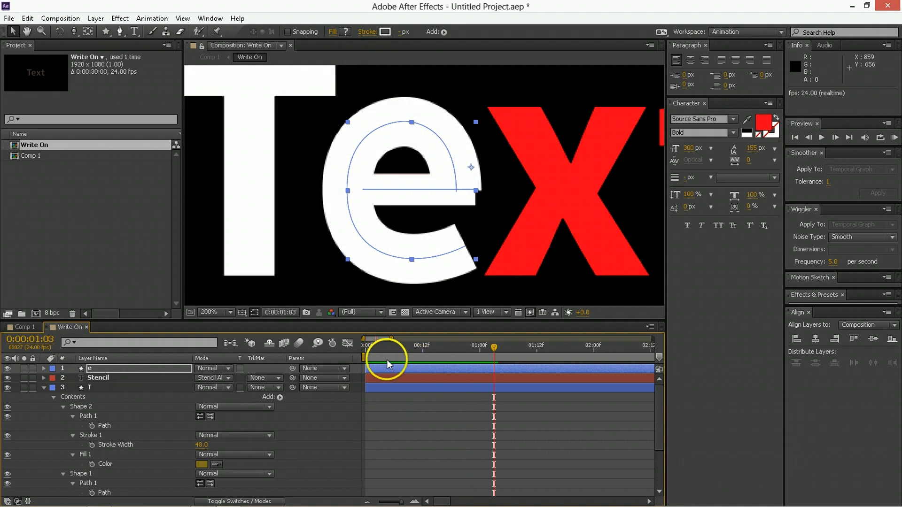
Step: Move the e layer directly beneath the Stencil layer and preview its masked strokes
mouse_move(371, 354)
mouse_down()
mouse_move(359, 355)
mouse_move(379, 354)
mouse_up()
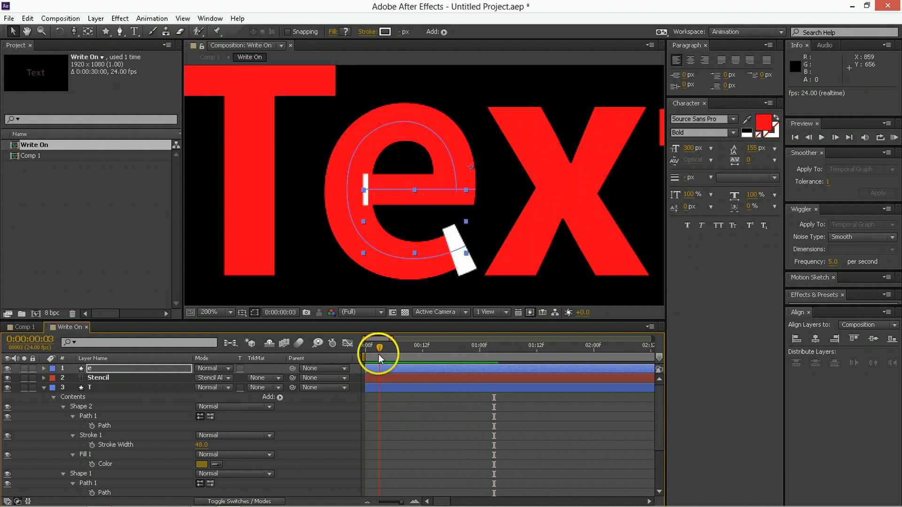
drag(137, 371, 133, 382)
key(KP_0)
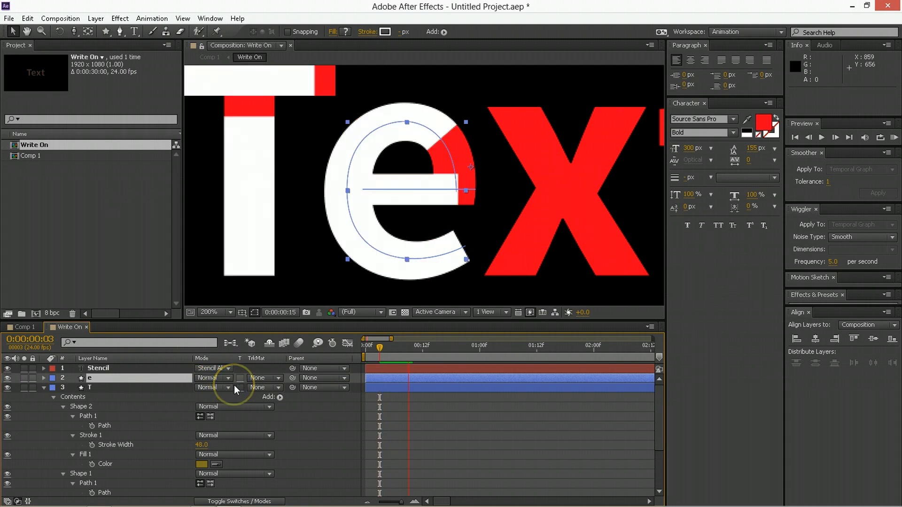
click(444, 413)
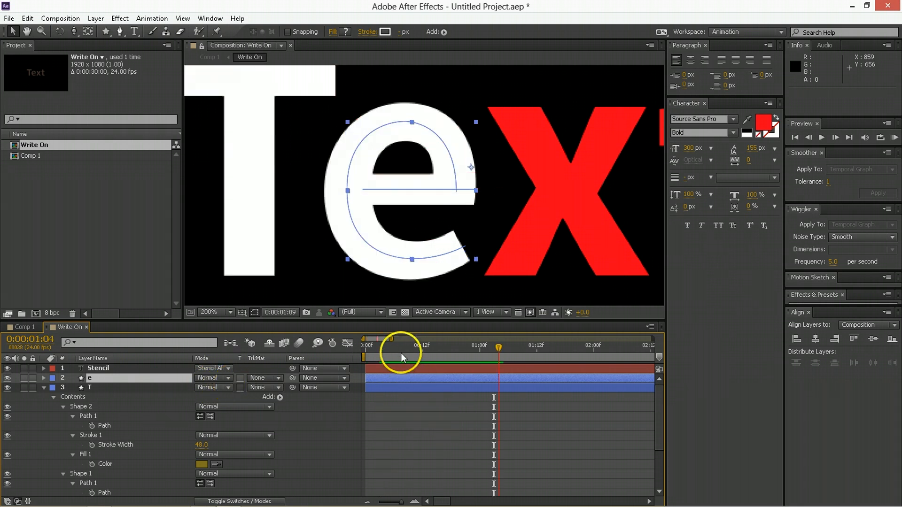
Step: Preview the T and e write-on from the first frame and collapse the T layer
drag(380, 348, 366, 350)
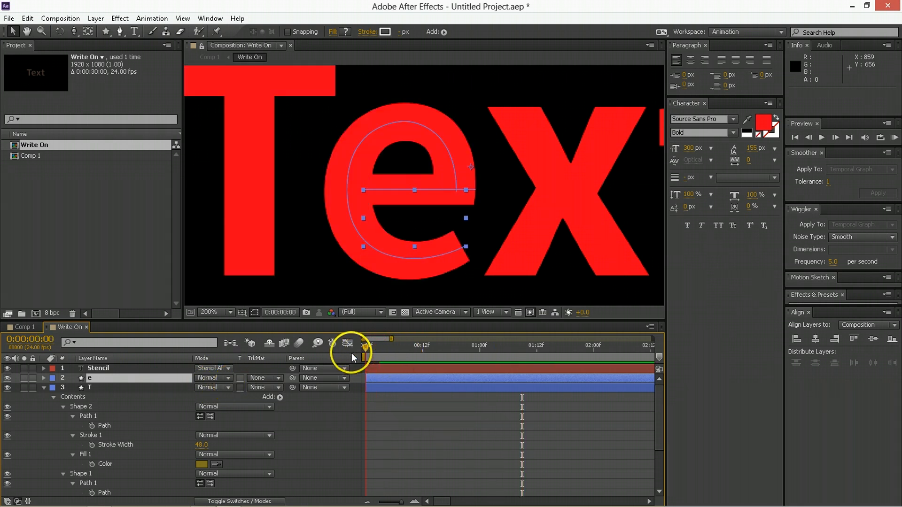
key(KP_0)
key(space)
scroll(600, 162, down, 1)
click(430, 433)
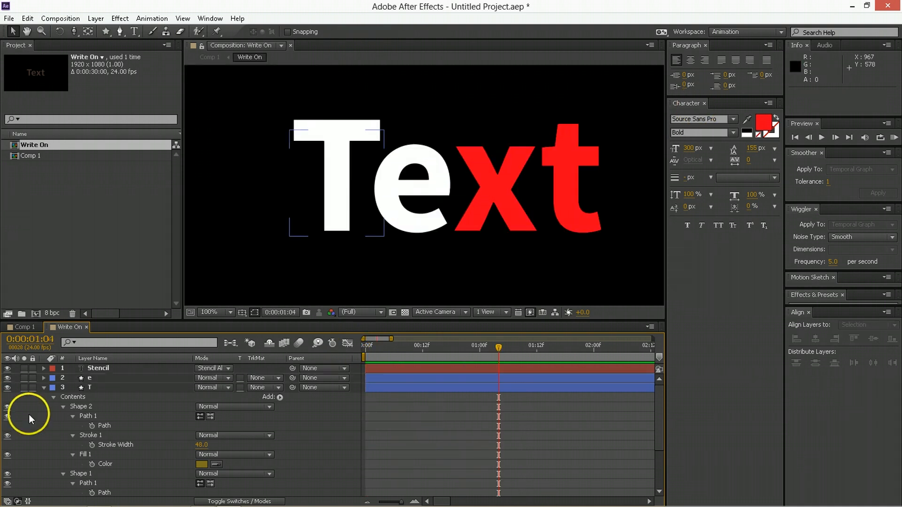
click(44, 386)
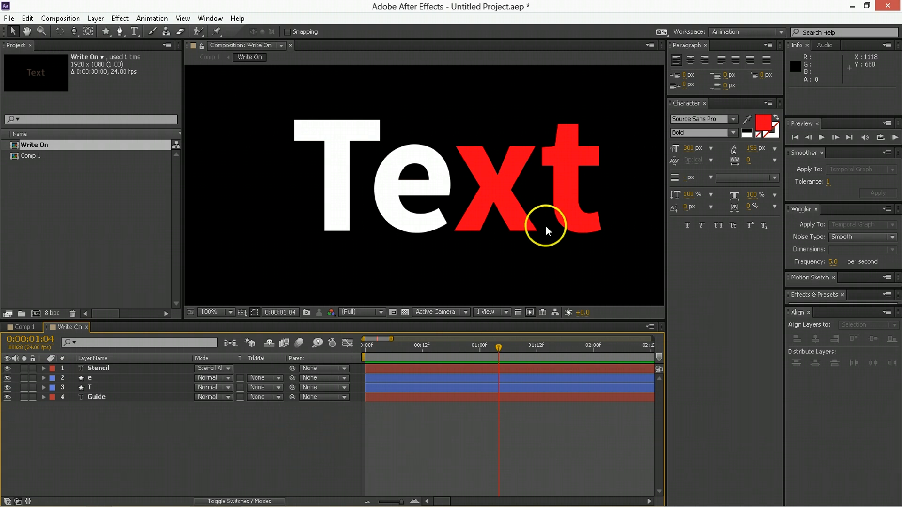
Step: Play the write-on animation of all four letters from the first frame
key(h)
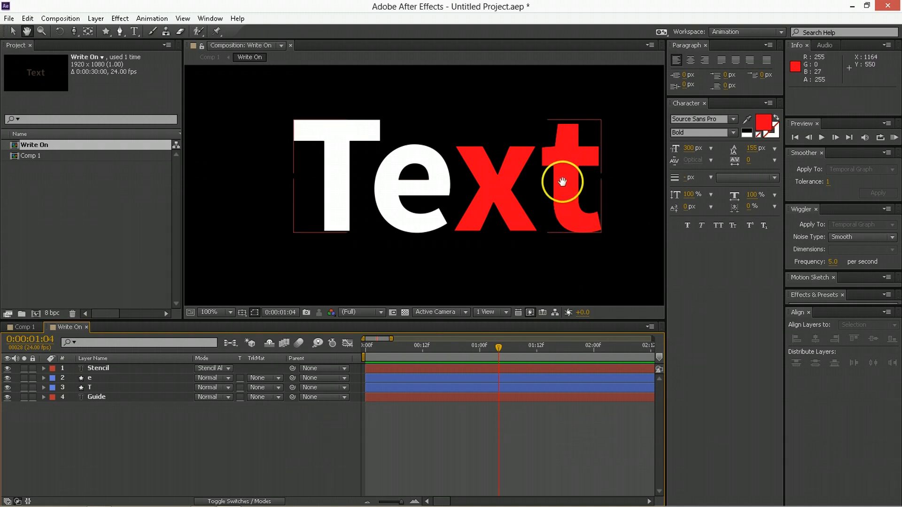
drag(562, 182, 502, 186)
drag(560, 181, 535, 185)
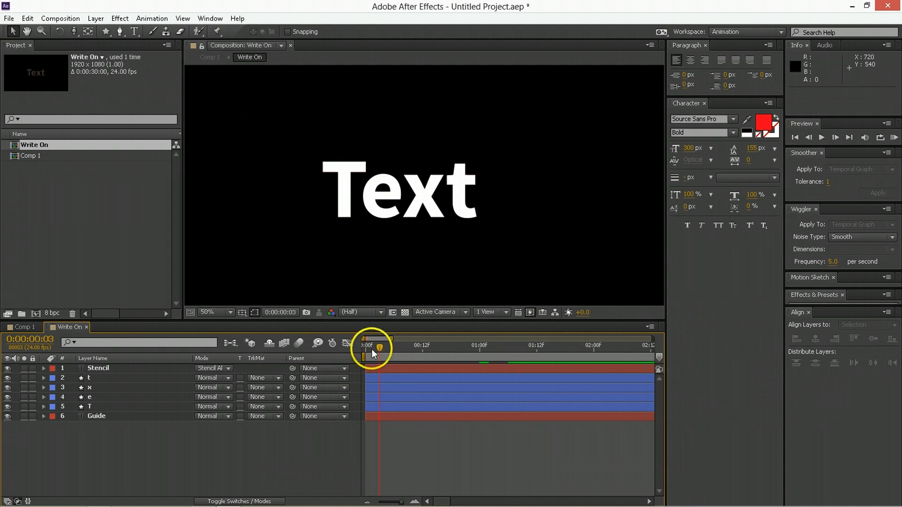
drag(383, 349, 358, 349)
key(space)
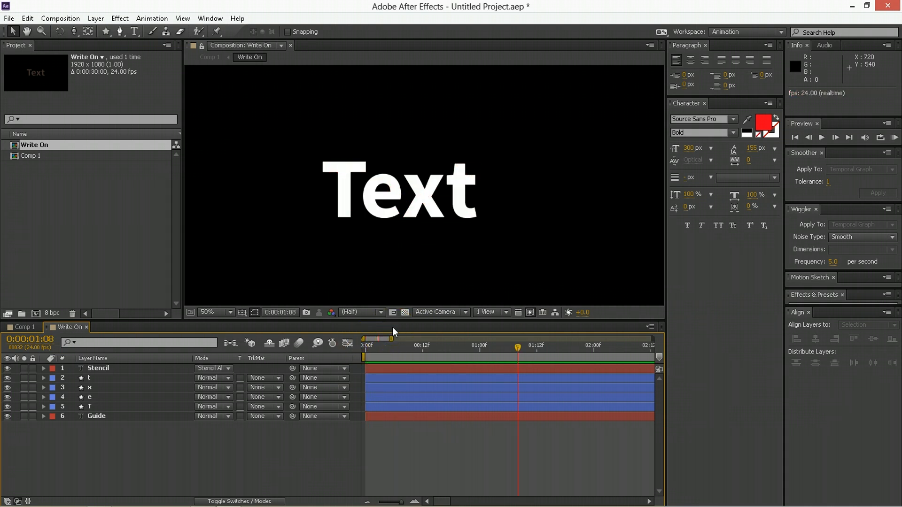
Step: Shift the e layer one frame later in the timeline so it starts after the T
click(377, 404)
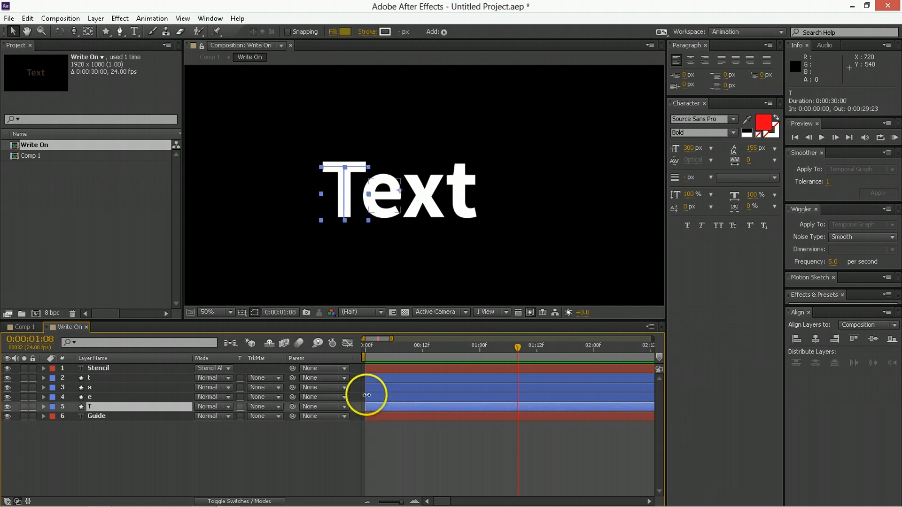
click(376, 399)
scroll(377, 405, up, 3)
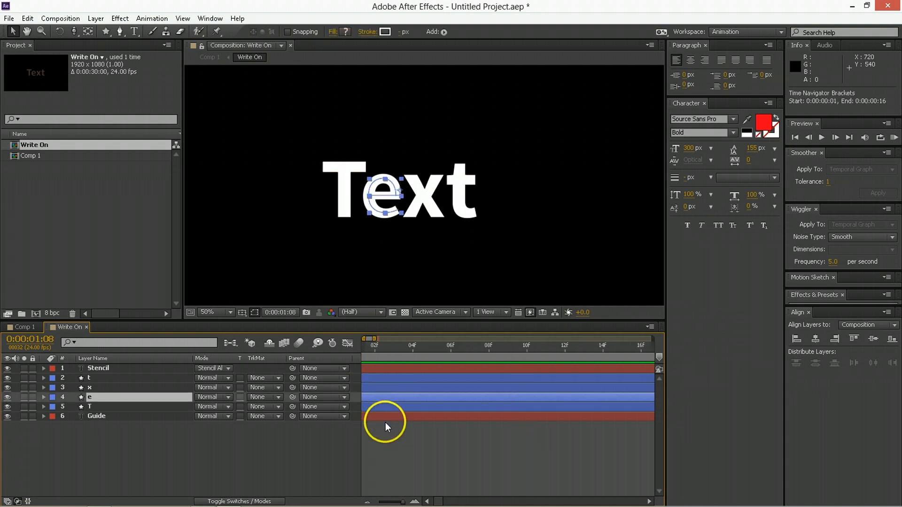
click(414, 501)
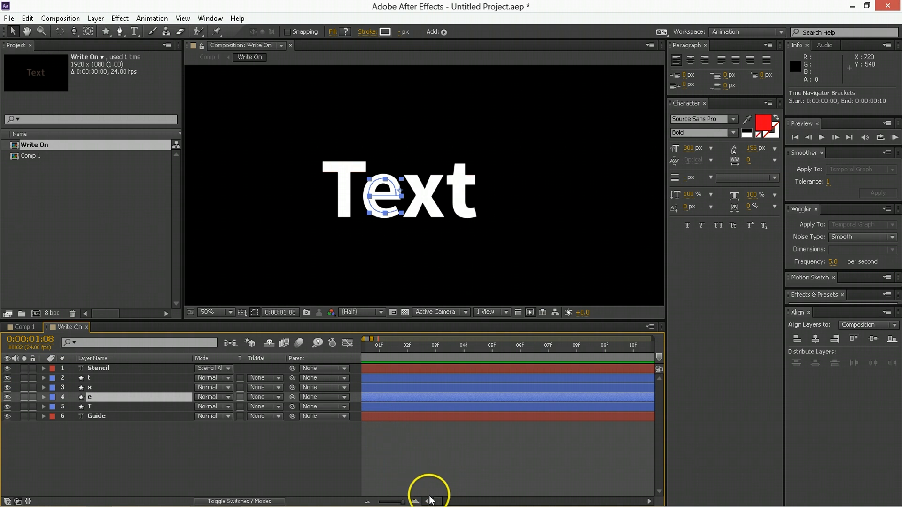
click(427, 501)
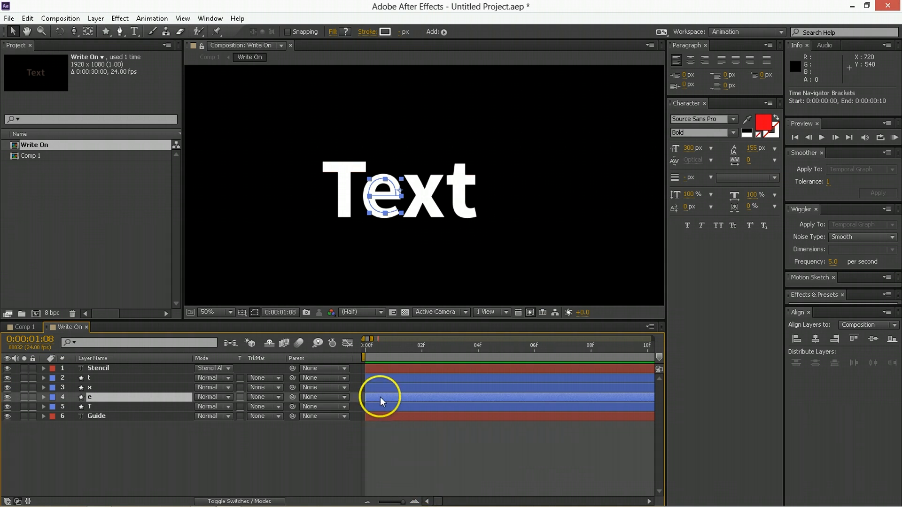
key(alt+Page_Down)
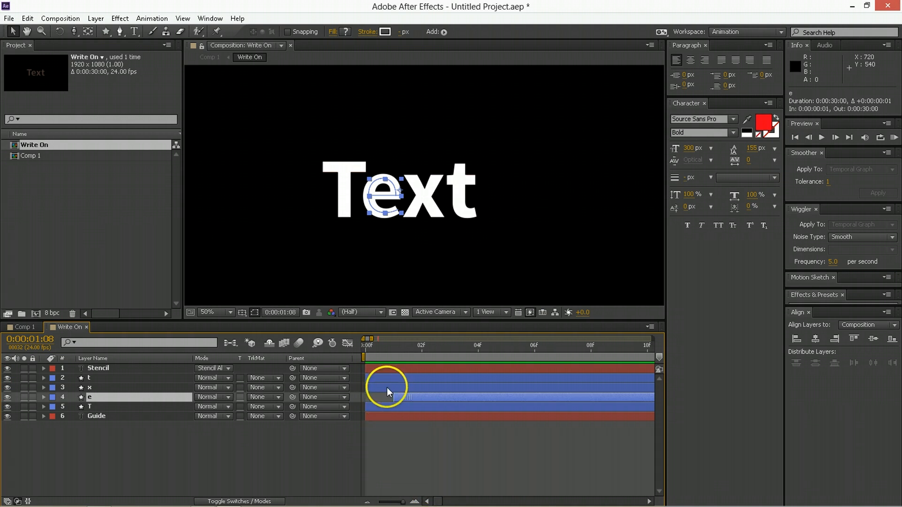
Step: Shift the x layer three frames later in the timeline
click(382, 388)
key(alt+Page_Down)
key(alt+Page_Down)
key(alt+Page_Down)
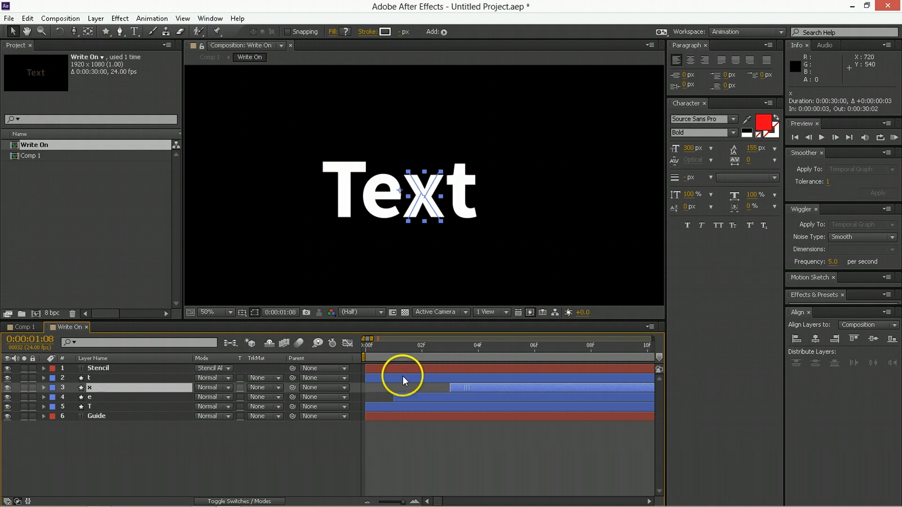
Step: Shift the lowercase t layer so that it starts at frame 6
click(389, 377)
key(alt+Page_Down)
key(alt+Page_Down)
key(alt+Page_Down)
key(alt+Page_Down)
key(alt+Page_Down)
key(alt+Page_Down)
key(alt+Page_Up)
key(alt+Page_Down)
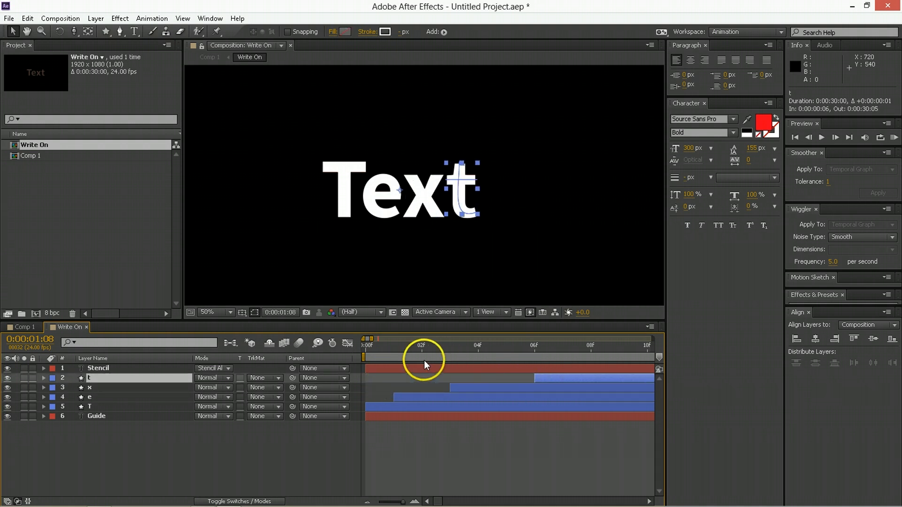
Step: Play the staggered letter animation from the first frame to check its timing
click(379, 349)
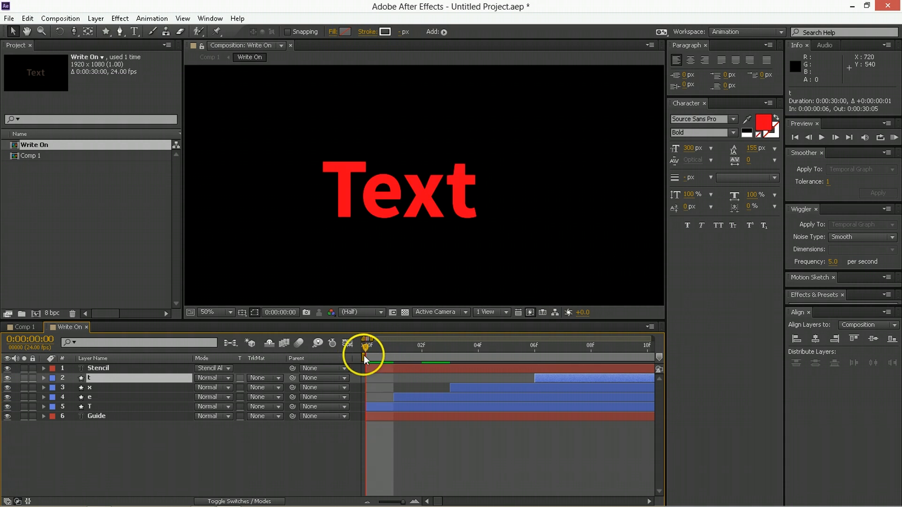
key(space)
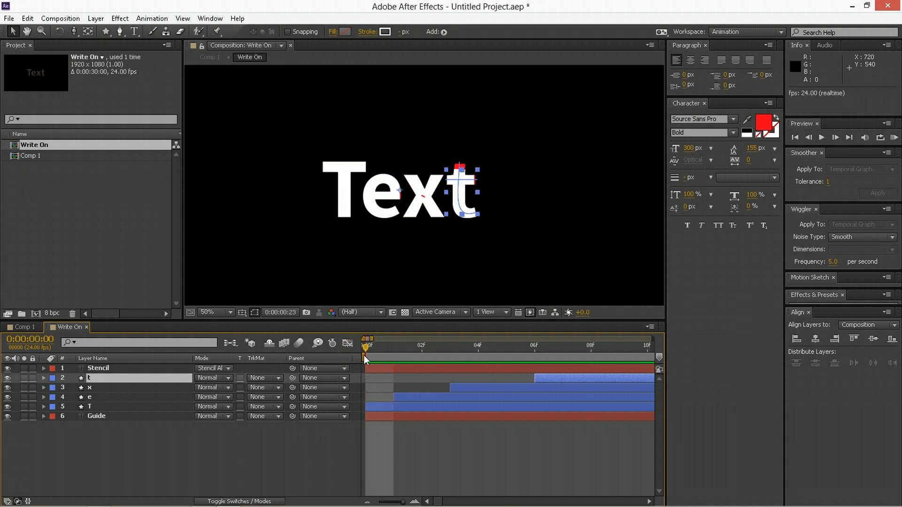
scroll(494, 410, down, 2)
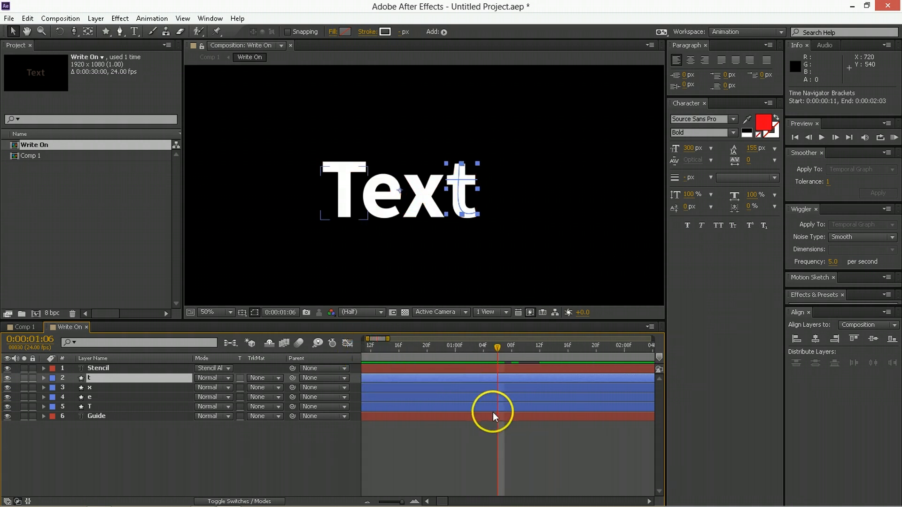
Step: Pre-compose the t, x, e and T layers into a new composition named Text Write on Shapes
drag(441, 502, 429, 503)
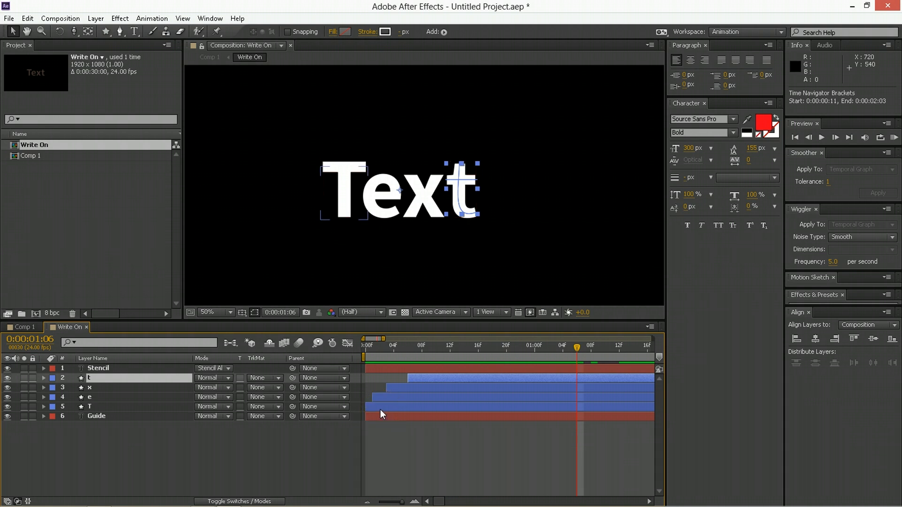
shift+click(392, 407)
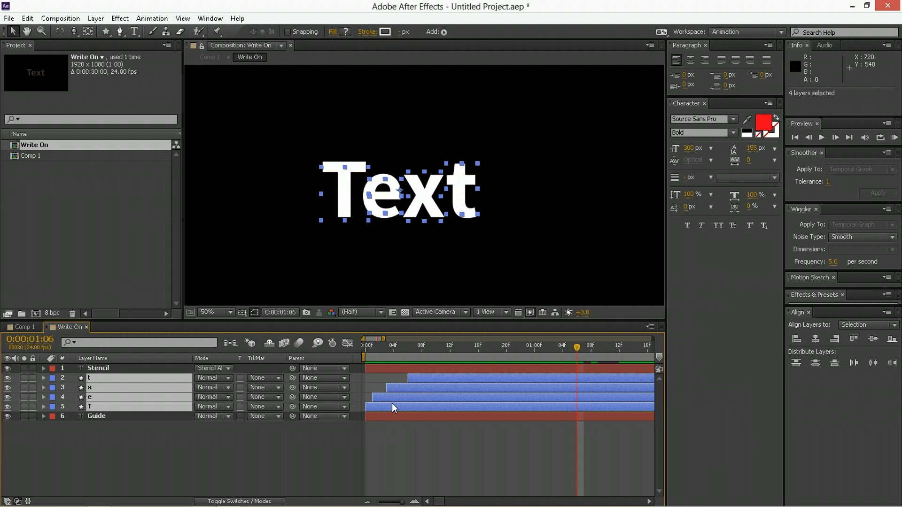
key(ctrl+shift+c)
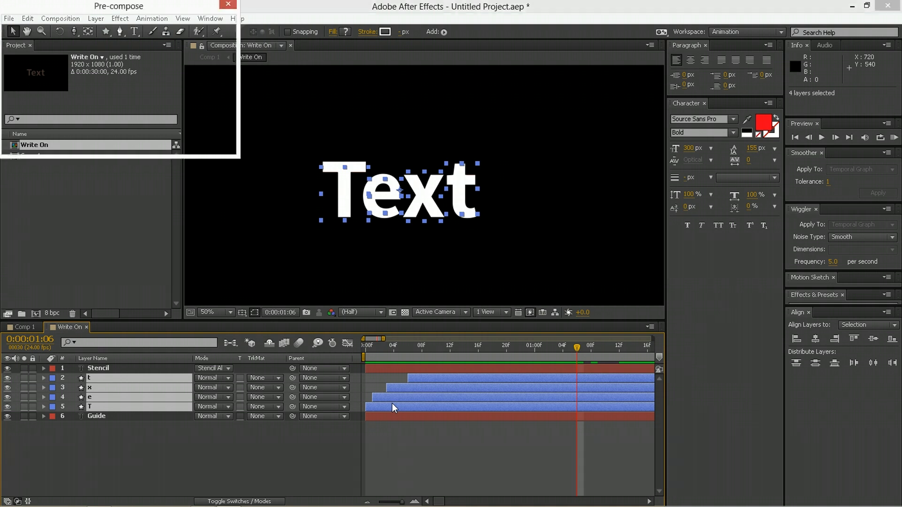
text(Text Wirite on Shapes)
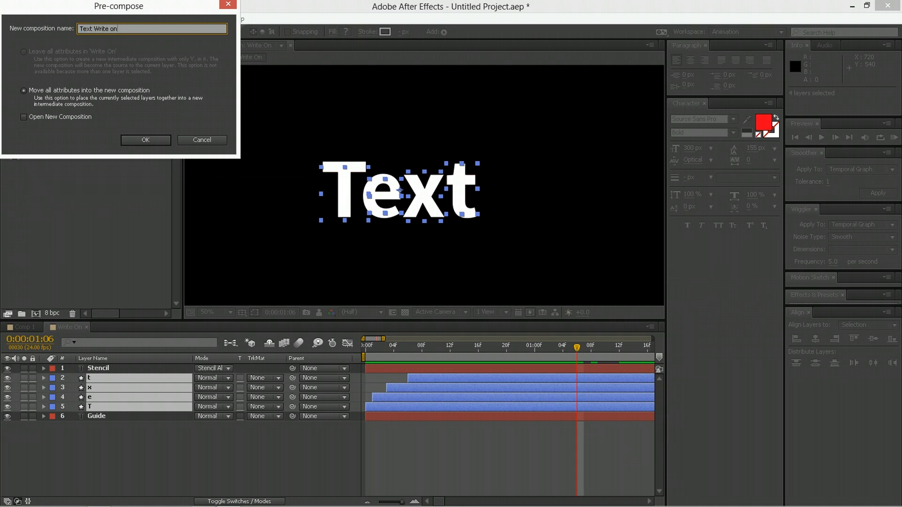
key(Return)
Step: Fill the Text Write on Shapes layer with a dark blue of hue 225°, saturation 50% and brightness 25%
click(451, 380)
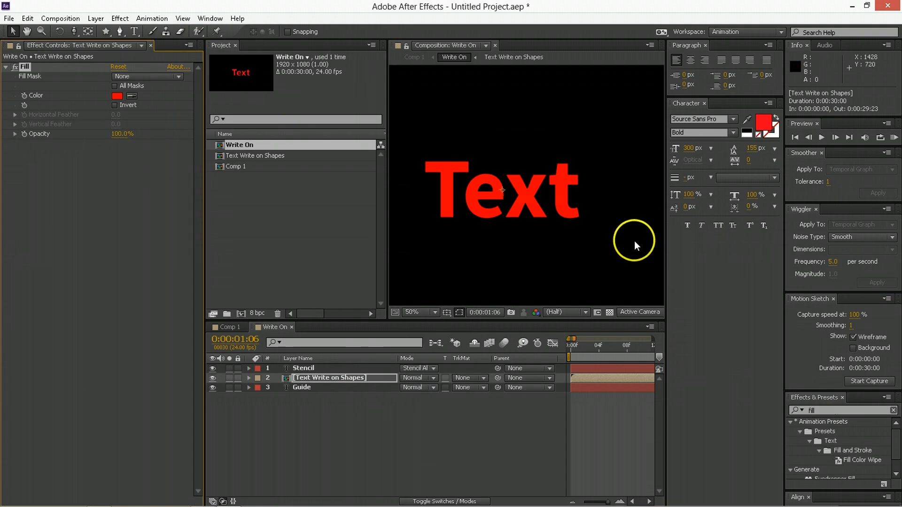
click(117, 96)
click(203, 74)
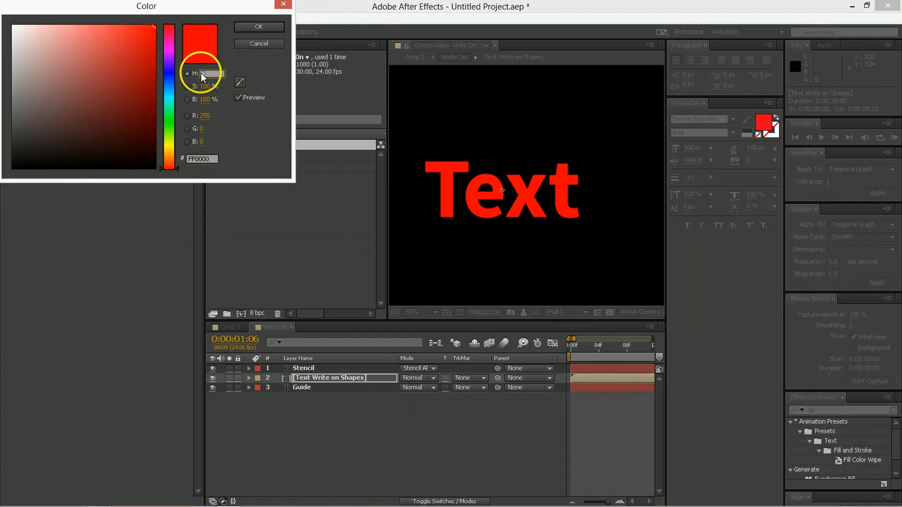
text(225)
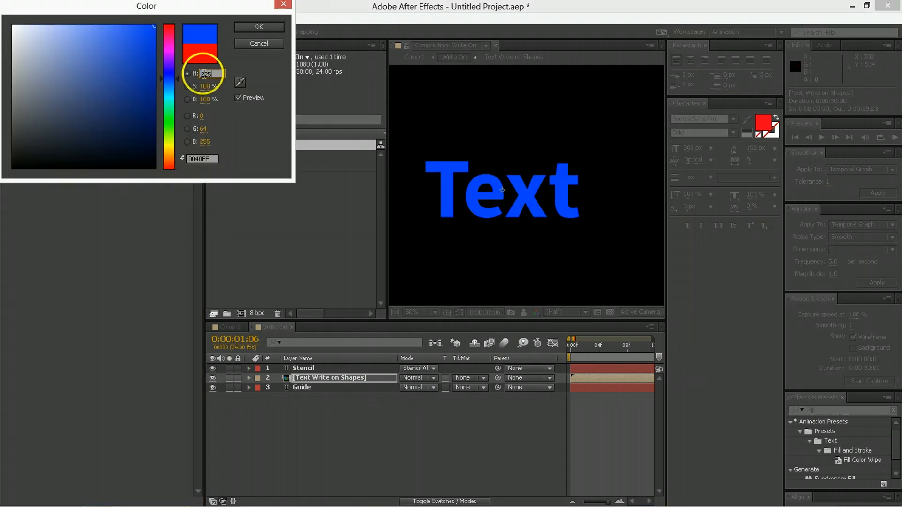
text(50)
key(Tab)
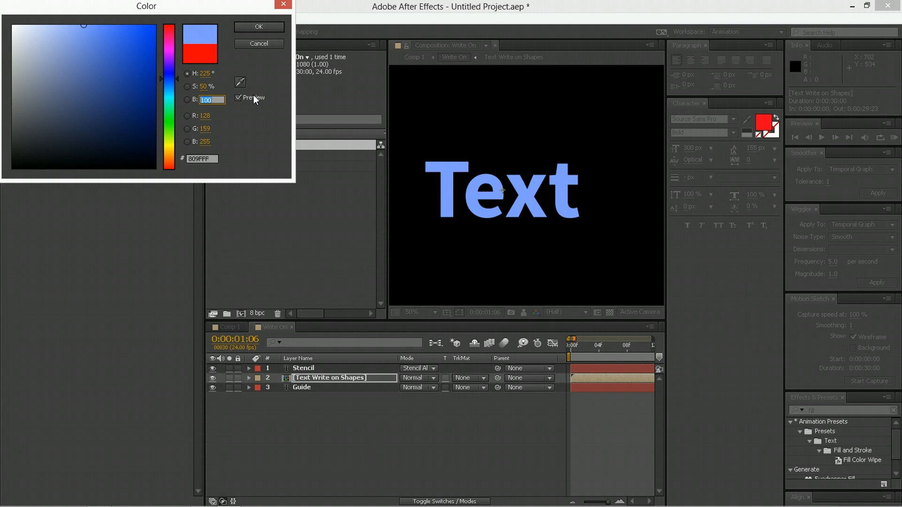
text(30)
key(Return)
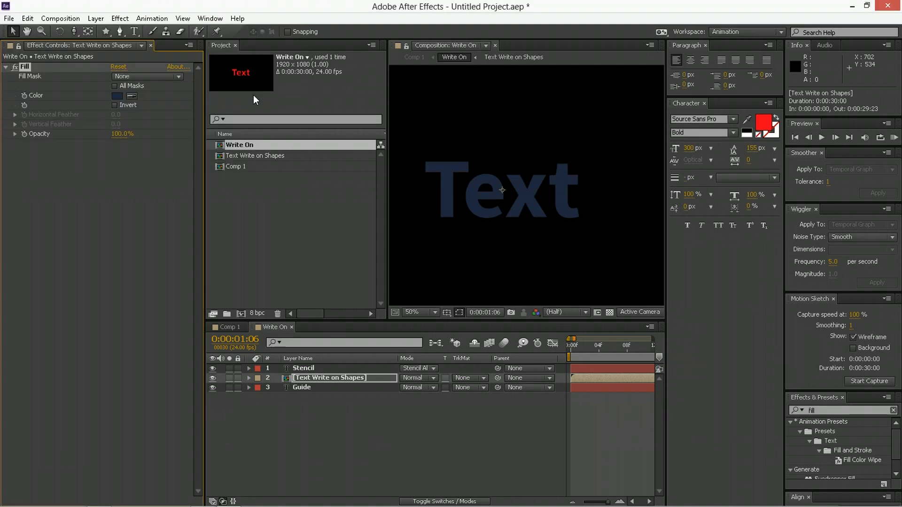
Step: Duplicate the Text Write on Shapes layer and set the copy's Fill colour to 50% brightness
click(382, 391)
click(359, 376)
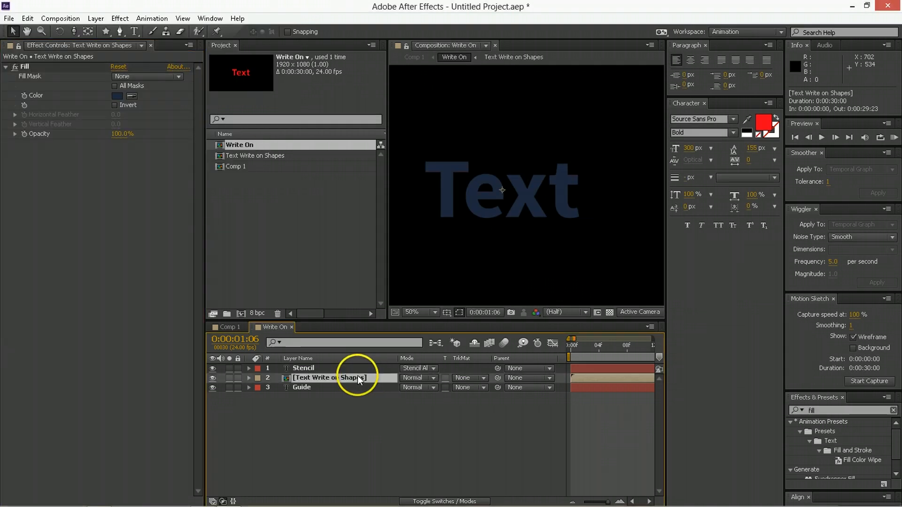
key(ctrl+d)
click(117, 97)
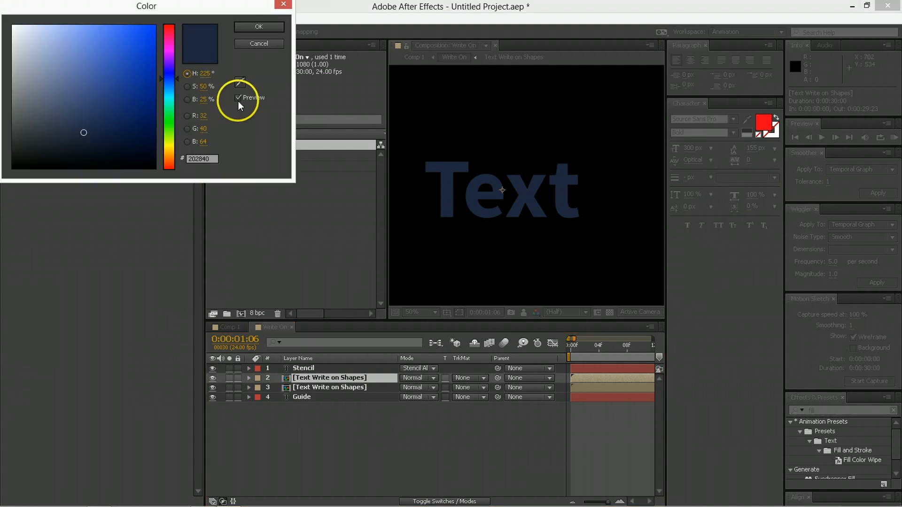
click(205, 100)
text(5)
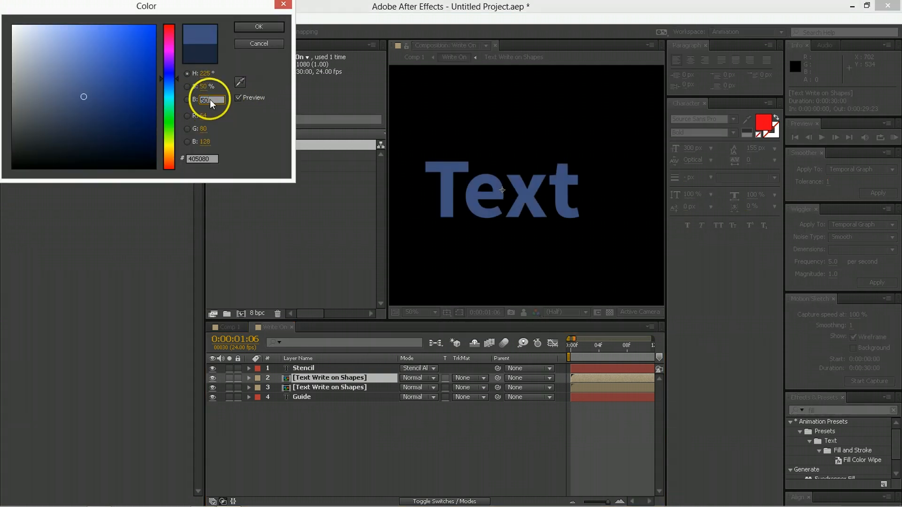
text(0)
key(Return)
Step: Duplicate the 50% brightness layer and raise the new copy's Fill colour to 75% brightness
key(ctrl+d)
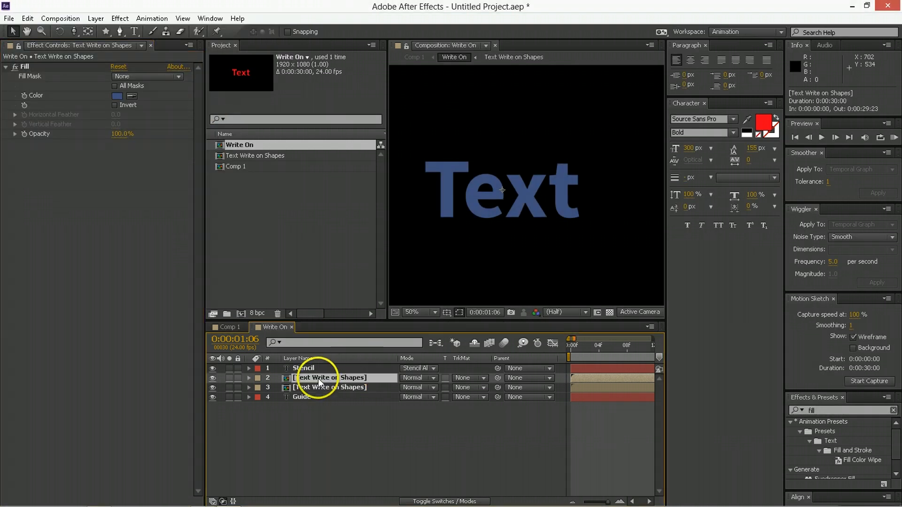
click(117, 96)
click(207, 101)
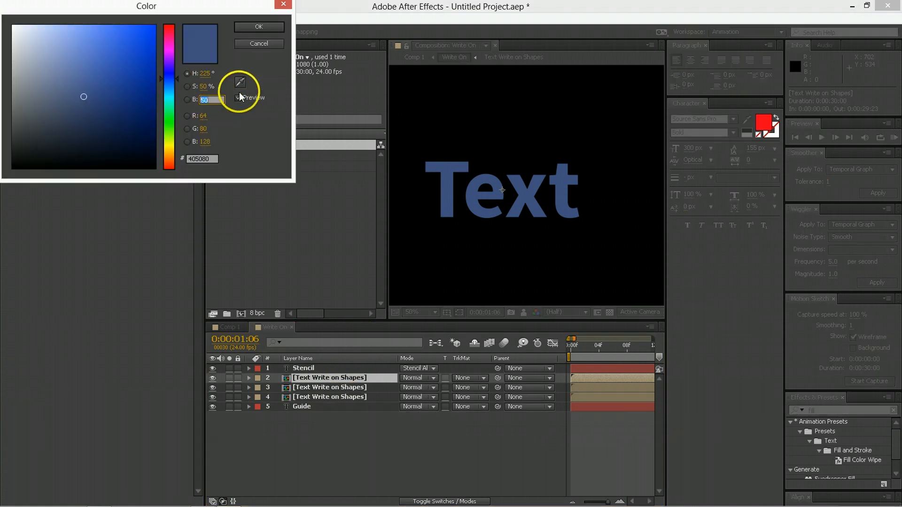
text(75)
key(Return)
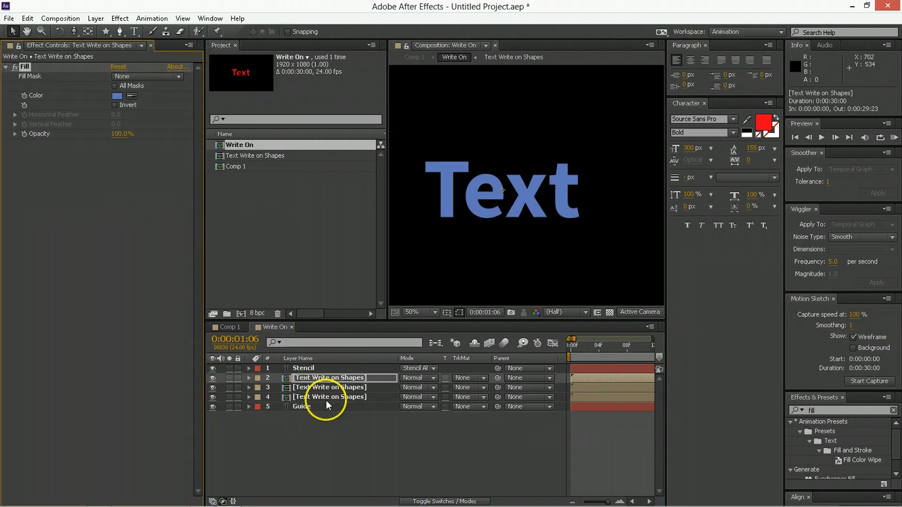
Step: Duplicate the uppermost Text Write on Shapes layer and set its Fill colour to 100% brightness
click(323, 380)
key(ctrl+d)
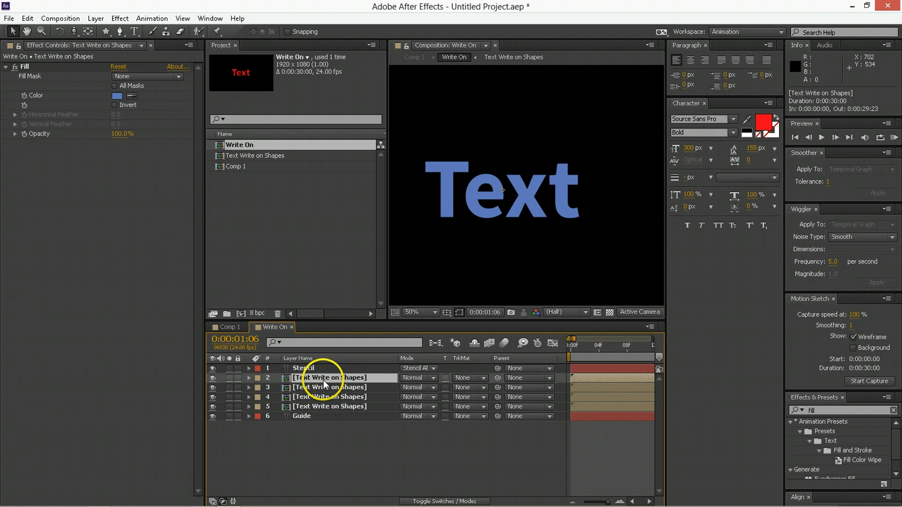
click(117, 97)
click(205, 100)
text(100)
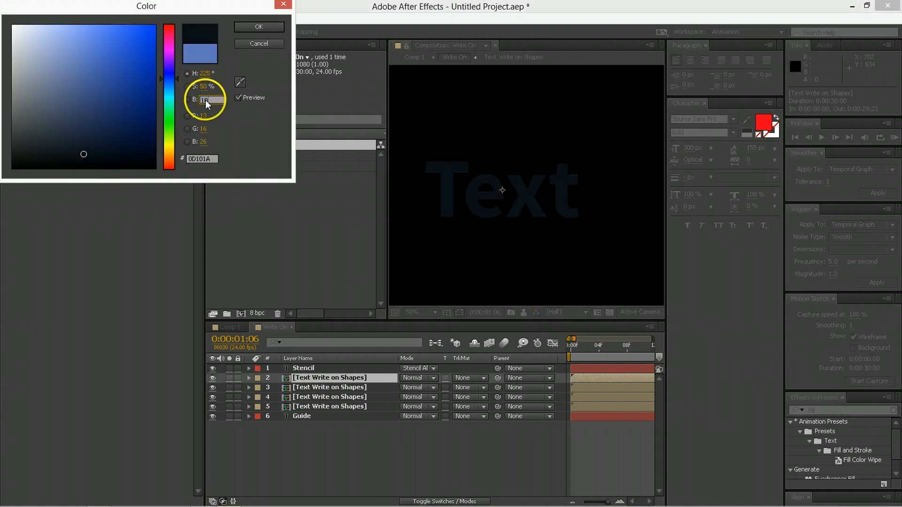
key(Return)
Step: Stagger the Text Write on Shapes copies above the darkest one so they start at frames 2, 6 and 12, the brightest last
key(space)
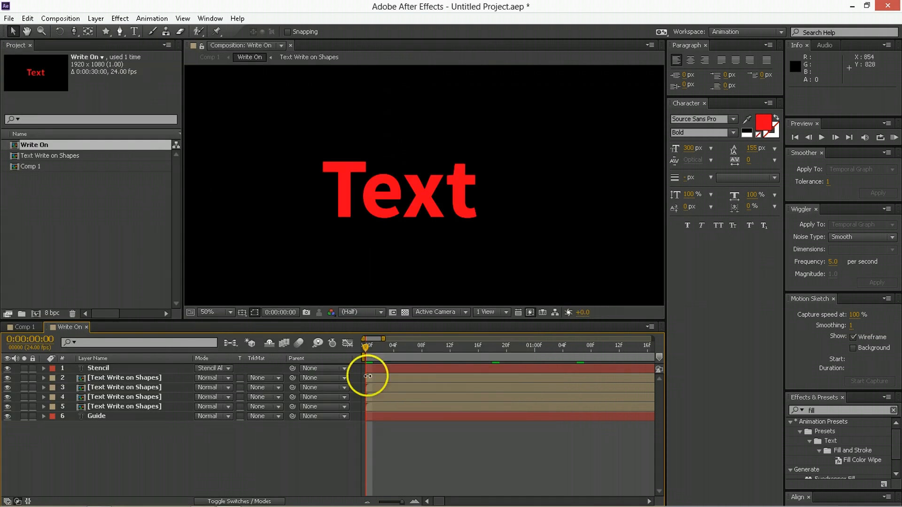
drag(391, 395, 388, 398)
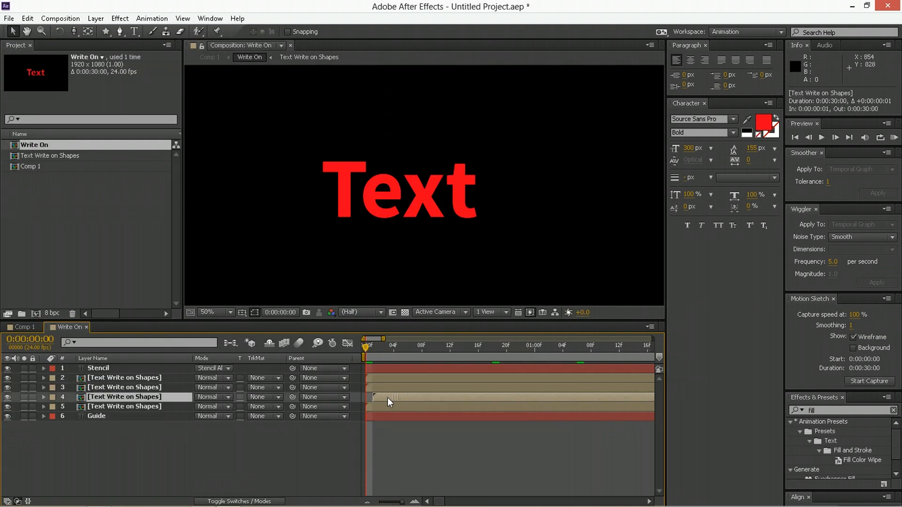
drag(388, 391, 471, 380)
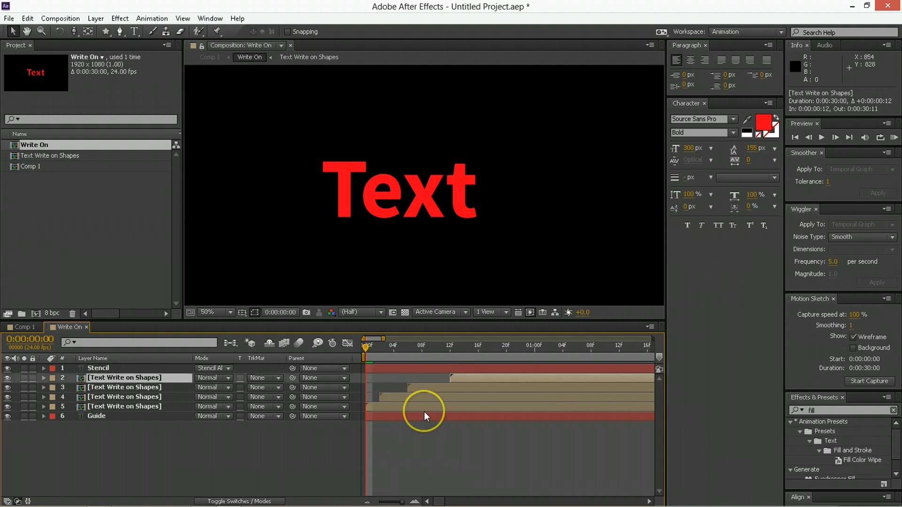
Step: Hide the Guide layer and play the layered colour animation from the first frame
key(space)
key(space)
click(12, 417)
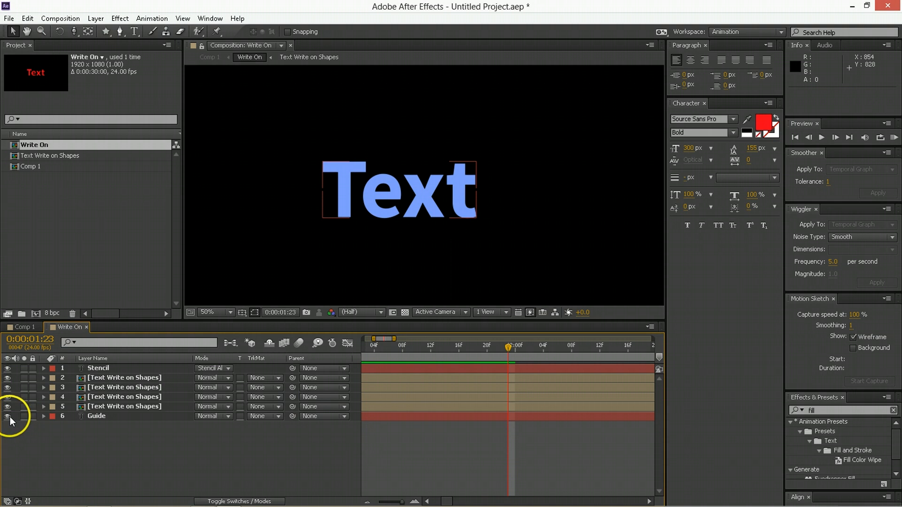
click(9, 416)
key(Home)
key(space)
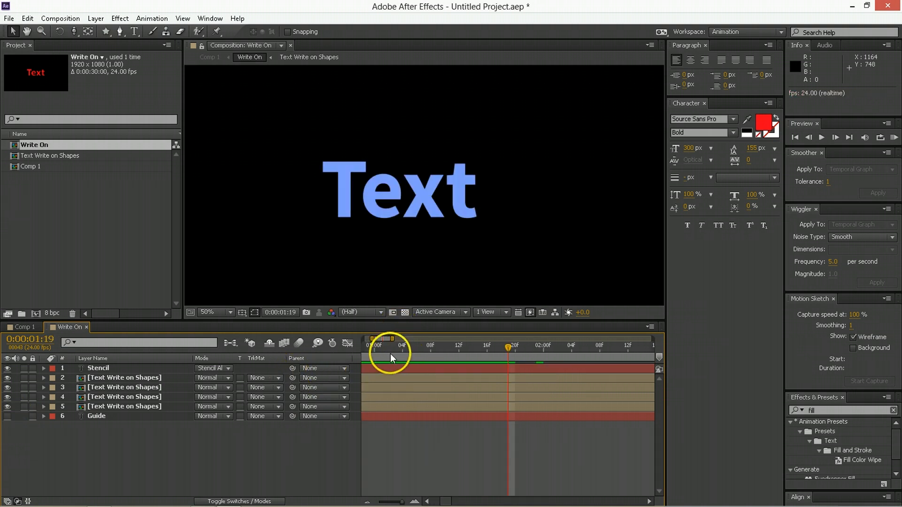
Step: Examine the Collapse Transformations switches of the letter layers inside Text Write on Shapes and of its copies in Write On
double_click(467, 378)
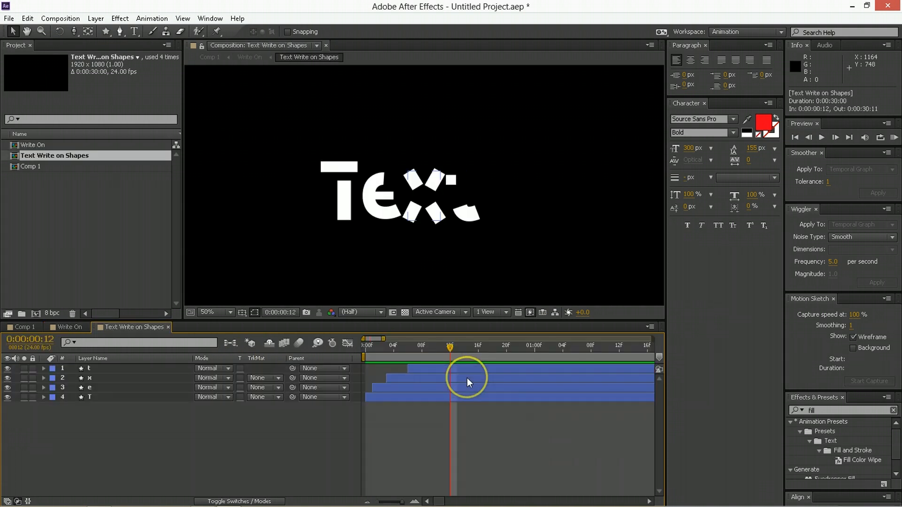
click(258, 502)
click(208, 370)
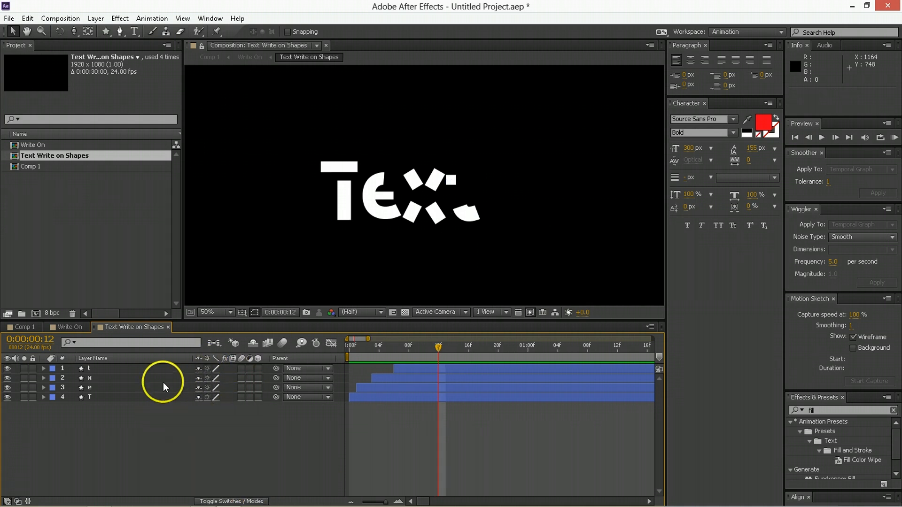
click(168, 327)
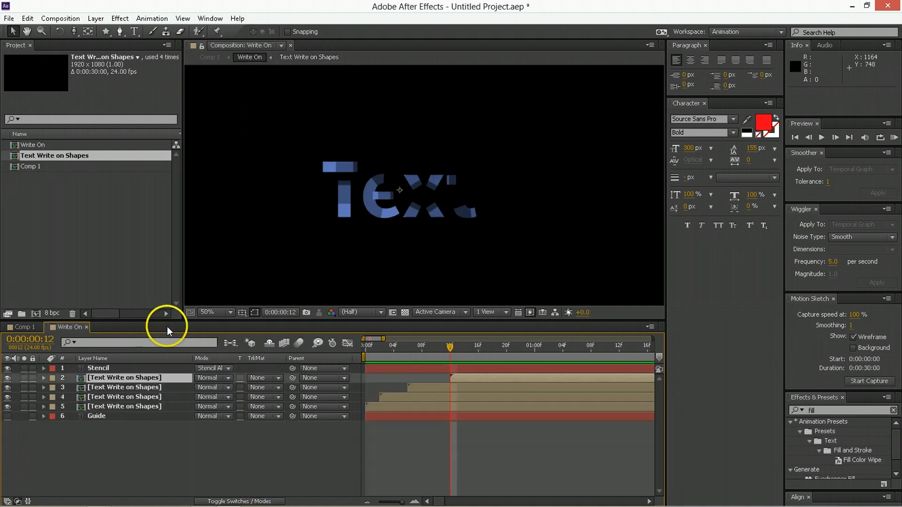
click(259, 502)
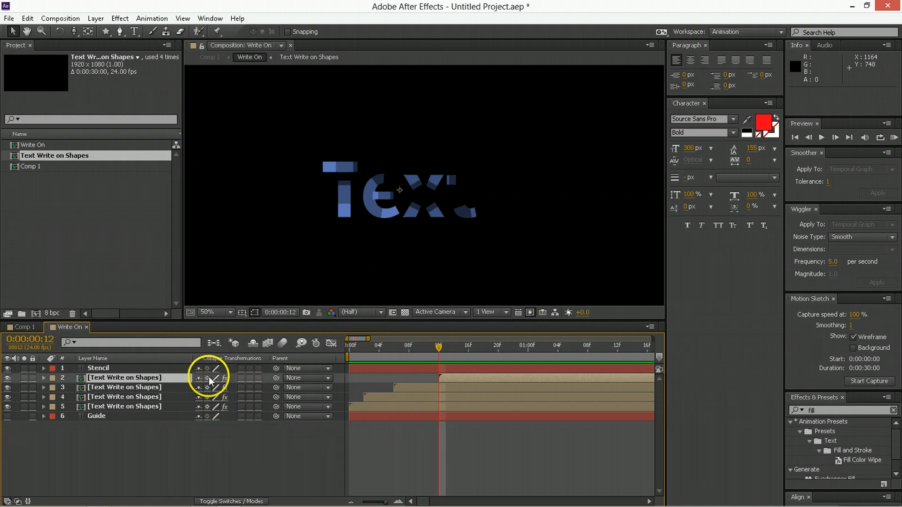
Step: Scale the Write On layer in Comp 1 up to about 159%
click(87, 327)
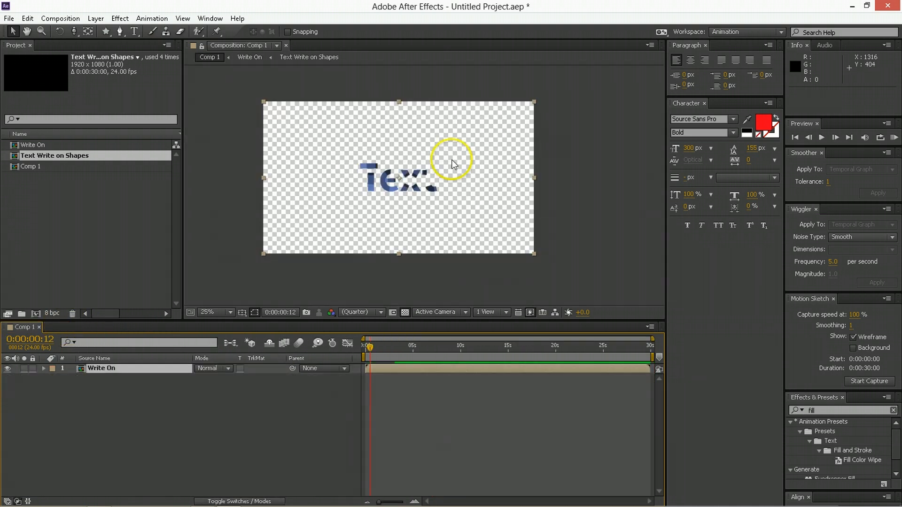
key(F4)
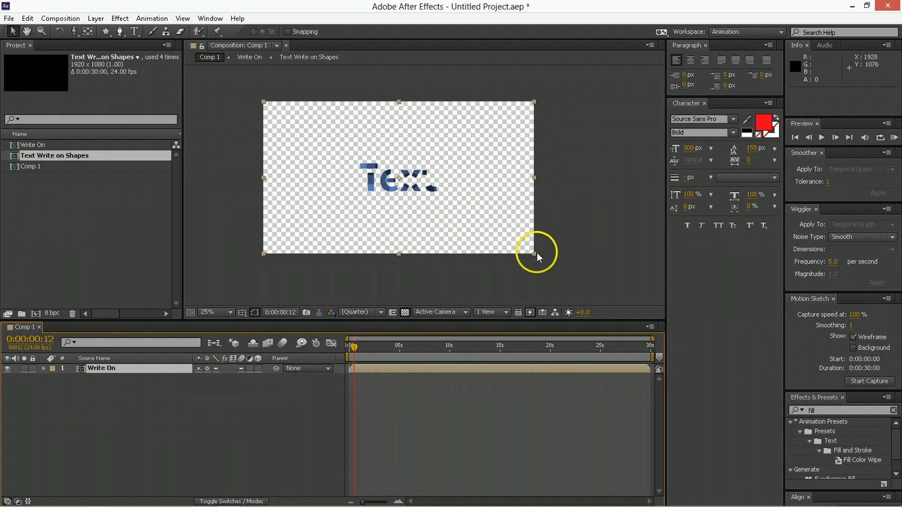
drag(535, 254, 658, 348)
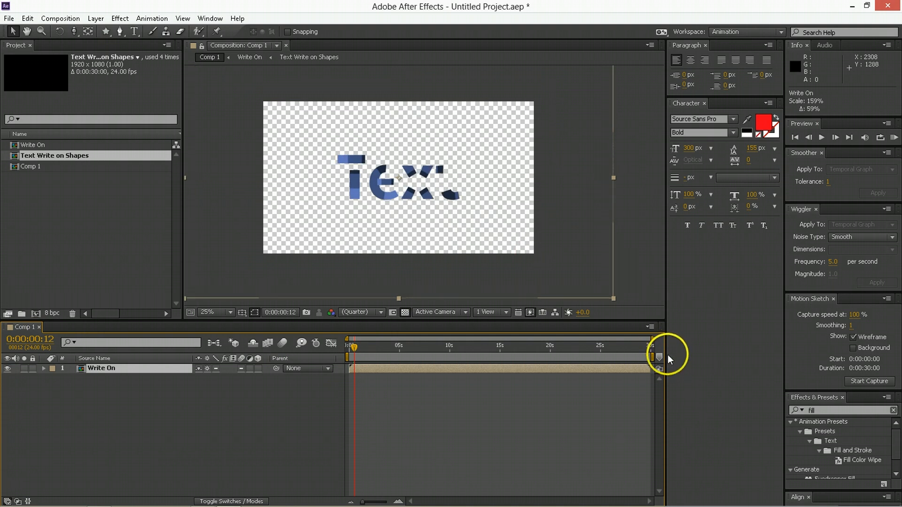
Step: Check the Stencil layer's mode, try Write On in Comp 1 without Collapse Transformations, and undo that together with the scaling
double_click(400, 369)
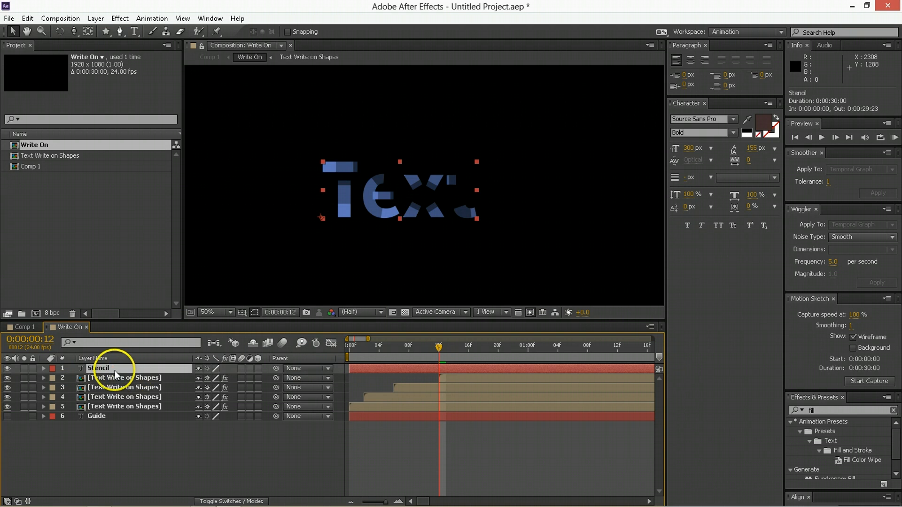
click(231, 502)
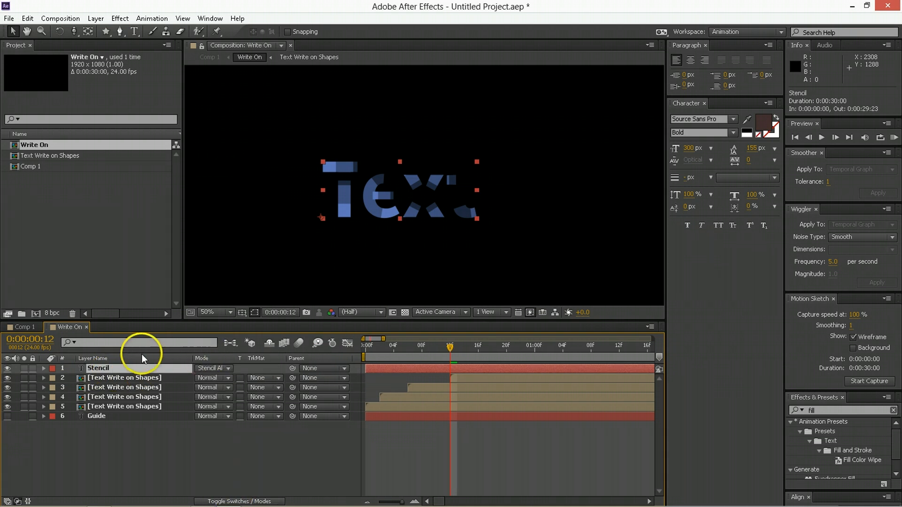
click(29, 326)
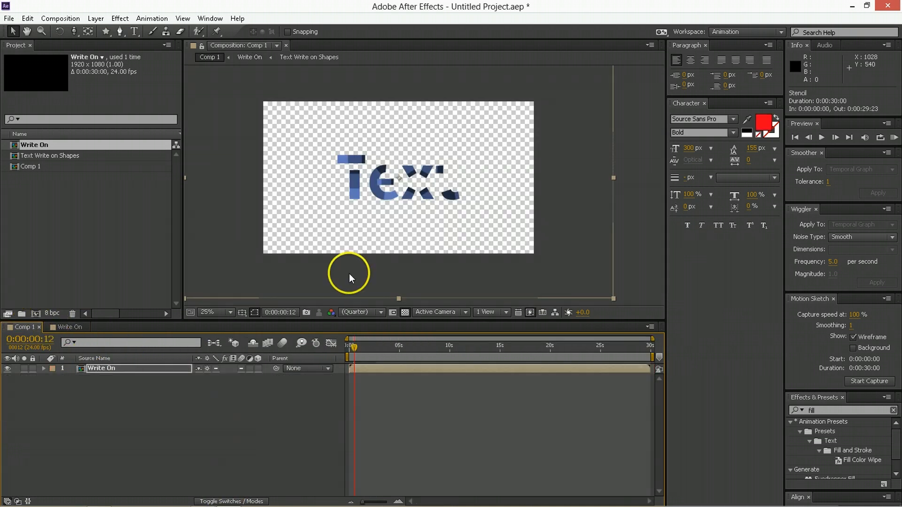
click(207, 368)
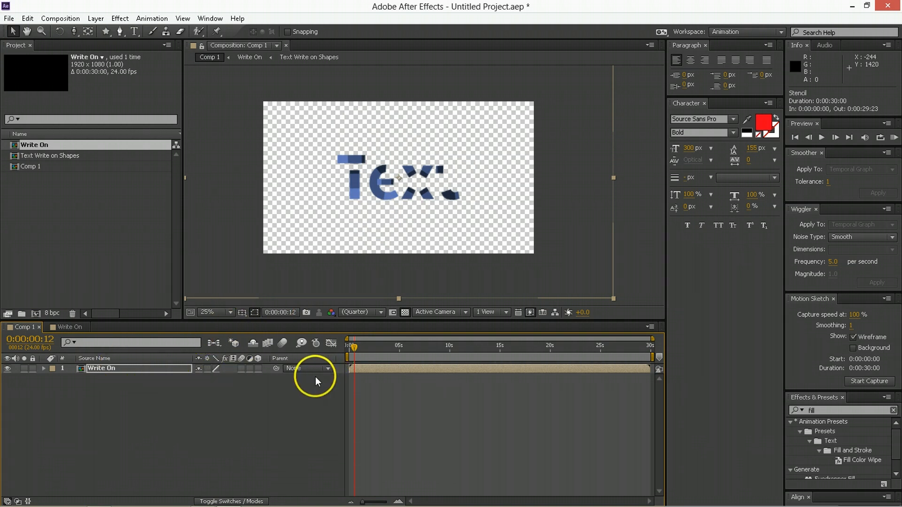
key(ctrl+z)
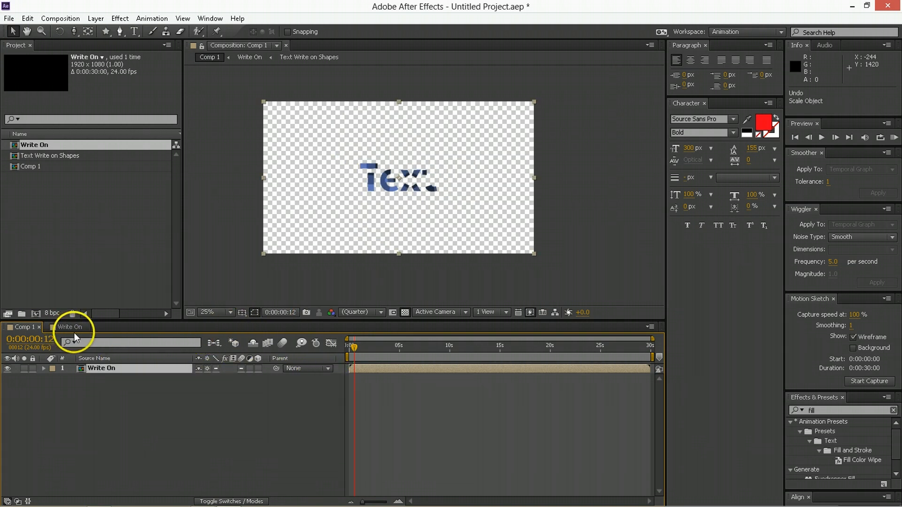
Step: Parent the four Text Write on Shapes layers and the Guide layer in Write On to the Stencil layer
click(73, 331)
click(459, 404)
shift+click(464, 380)
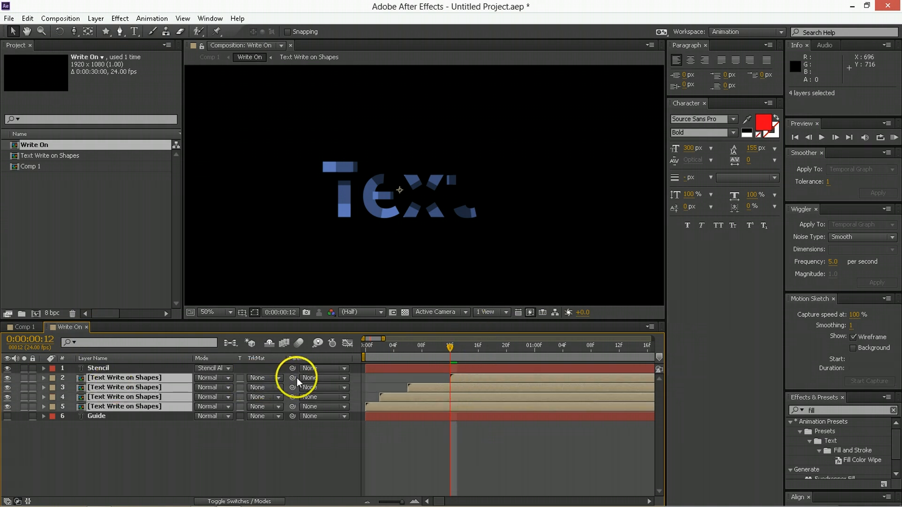
click(127, 415)
shift+click(123, 380)
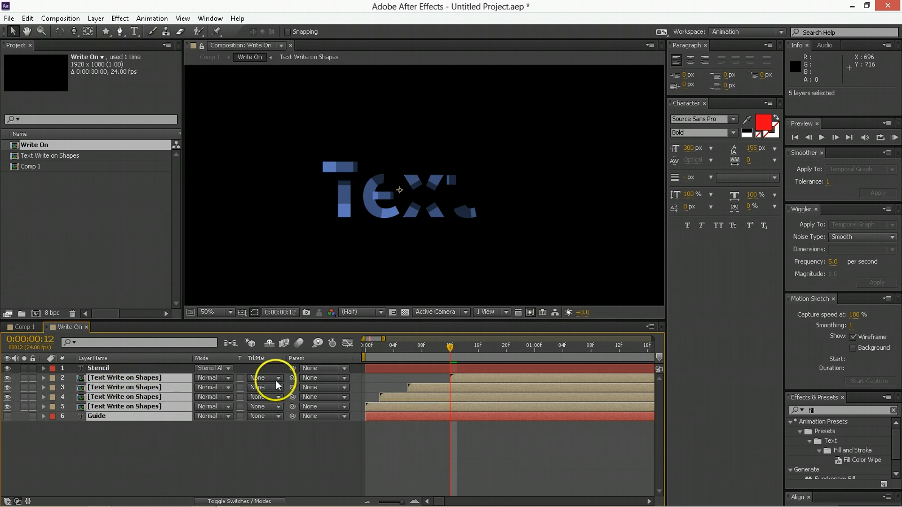
drag(295, 379, 126, 371)
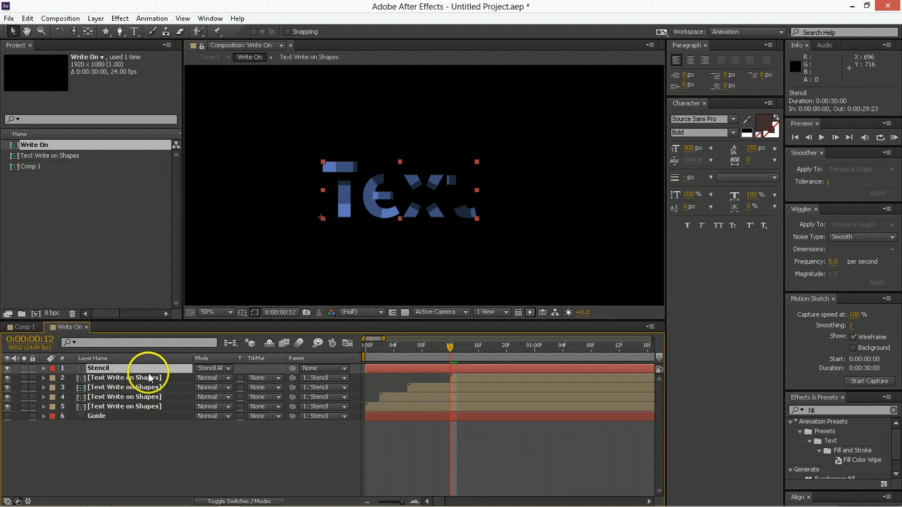
Step: Scale the Stencil layer to 241% and move it to about 259.7, 752.7 so the word fits within the frame
key(s)
drag(212, 378, 216, 383)
scroll(411, 247, down, 2)
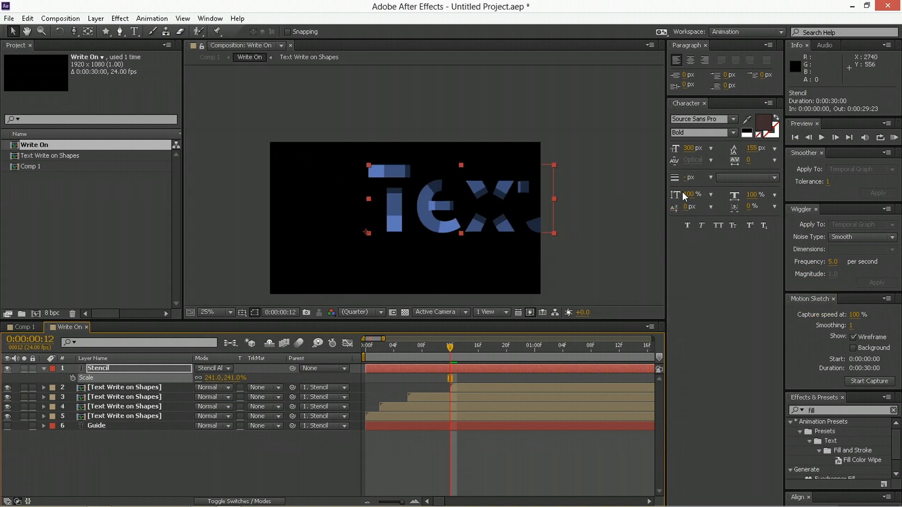
drag(461, 184, 404, 200)
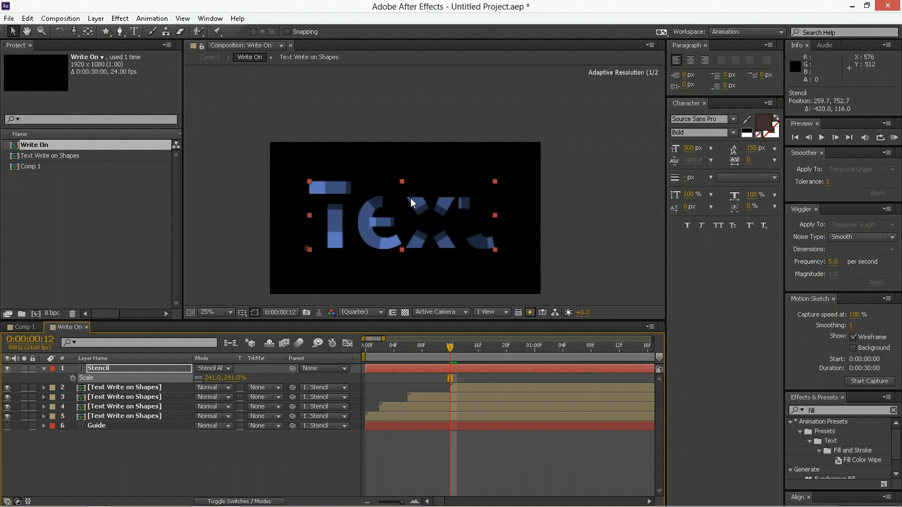
Step: Play the enlarged write-on animation from the start in Comp 1
click(26, 326)
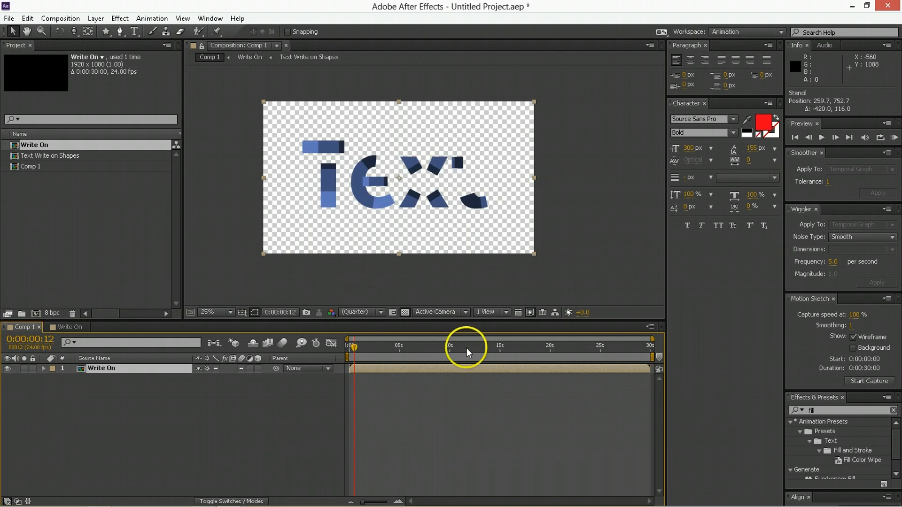
drag(370, 349, 337, 353)
key(space)
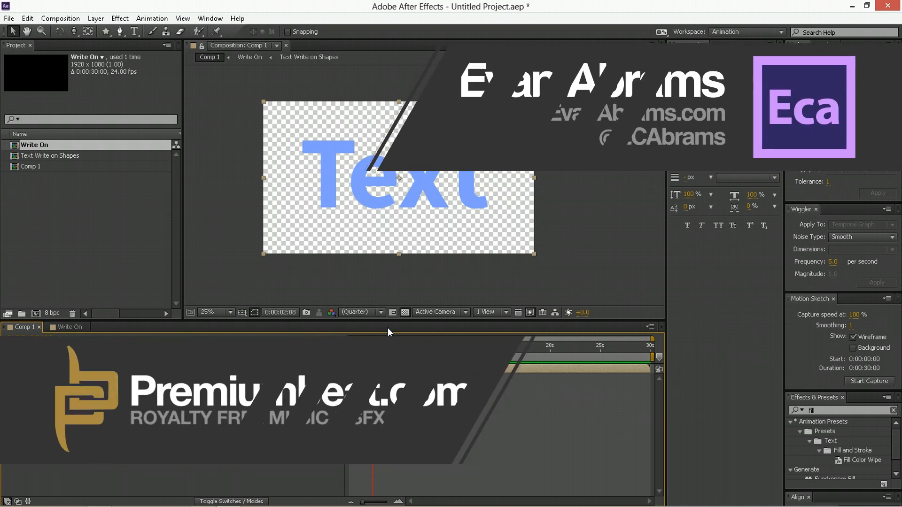
click(386, 321)
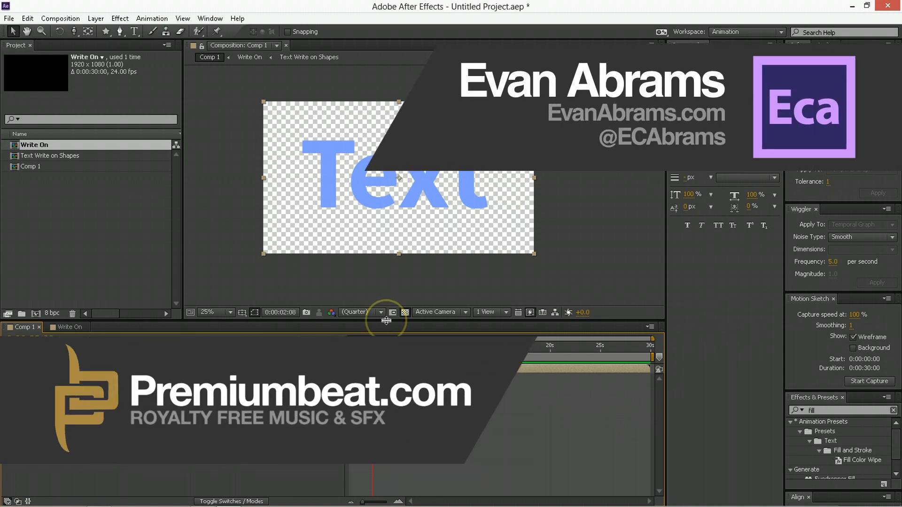
drag(351, 346, 329, 346)
key(space)
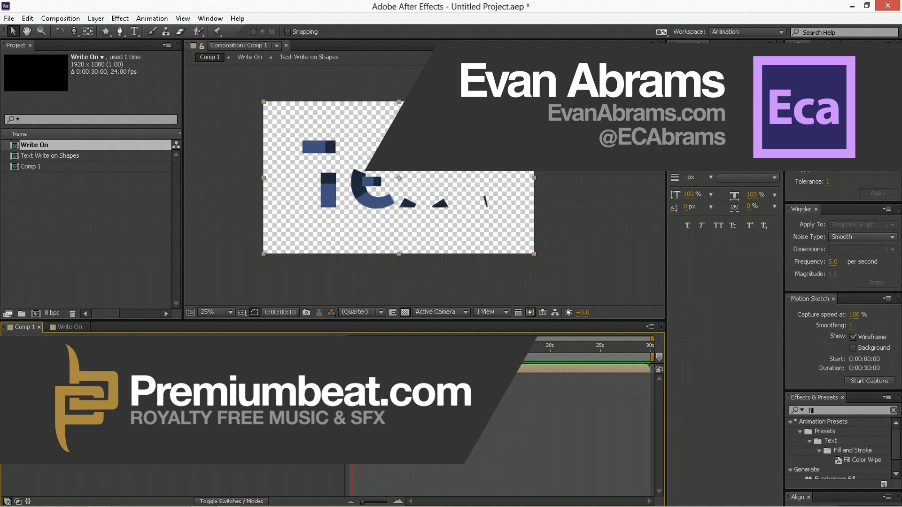